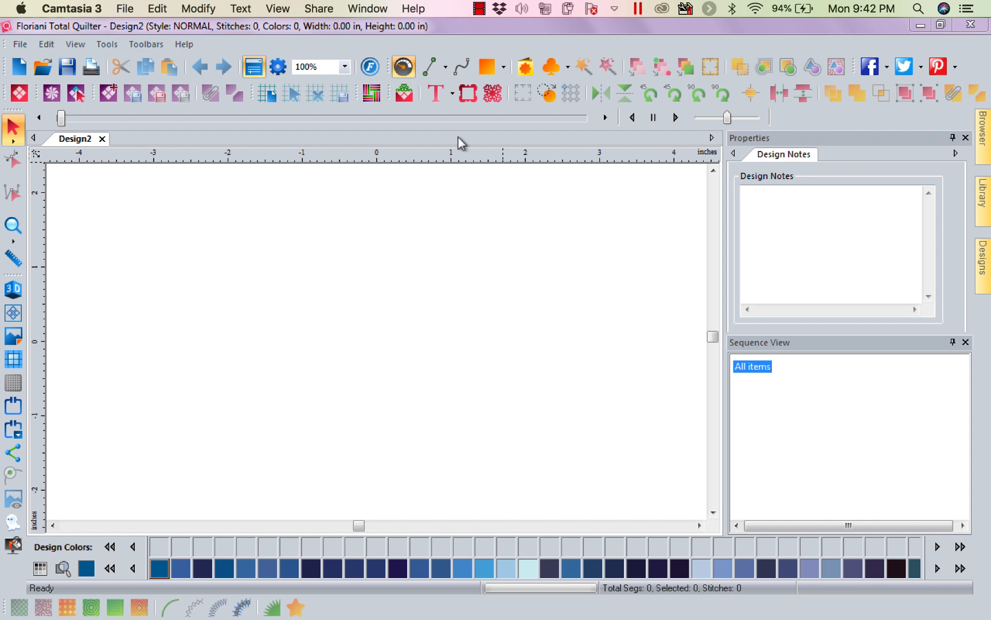
Draw a rectangle about 4.15 in wide and 3.77 in high around the middle of the page.
{"action": "left_click", "coordinate": [503, 67]}
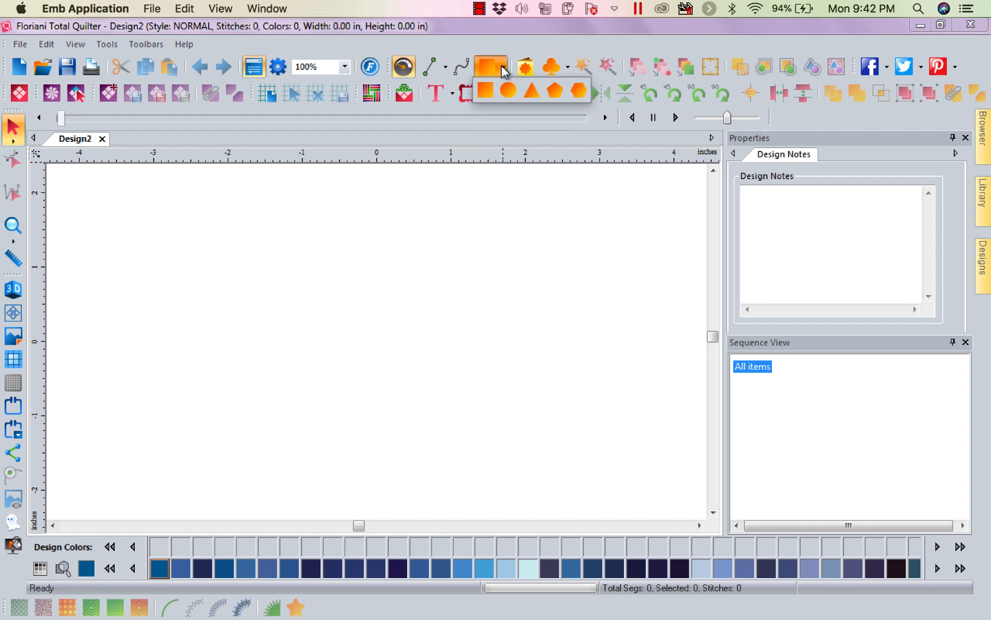
{"action": "left_click", "coordinate": [486, 90]}
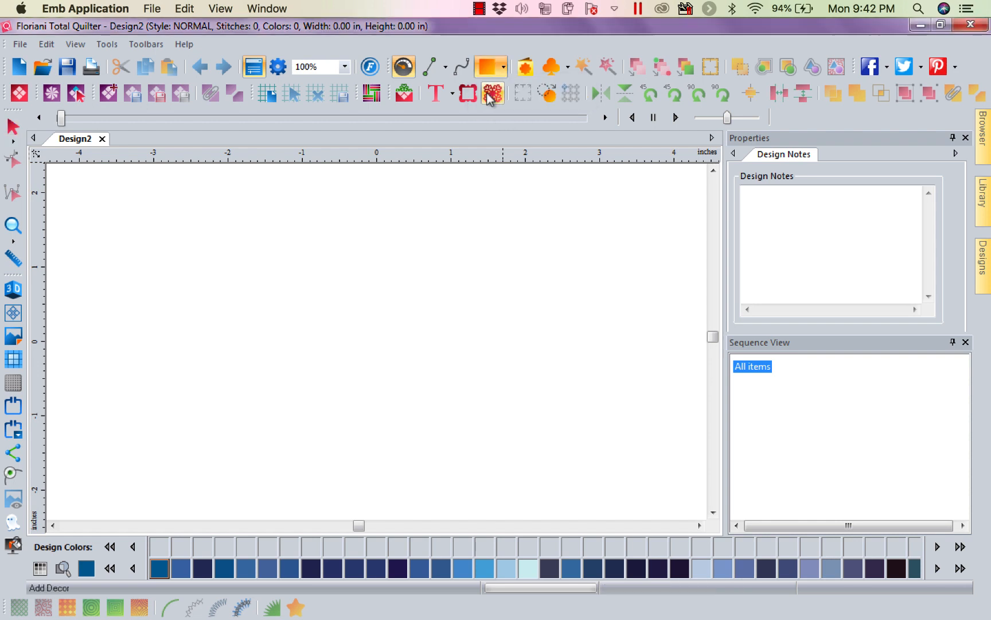
{"action": "left_click_drag", "start_coordinate": [224, 191], "coordinate": [531, 471]}
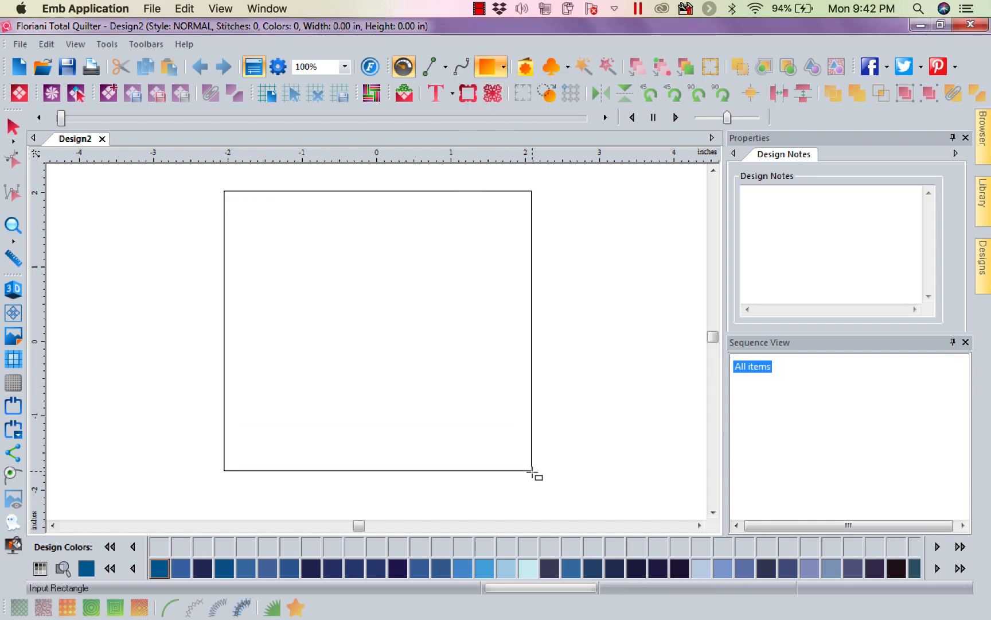
{"action": "left_click", "coordinate": [531, 472]}
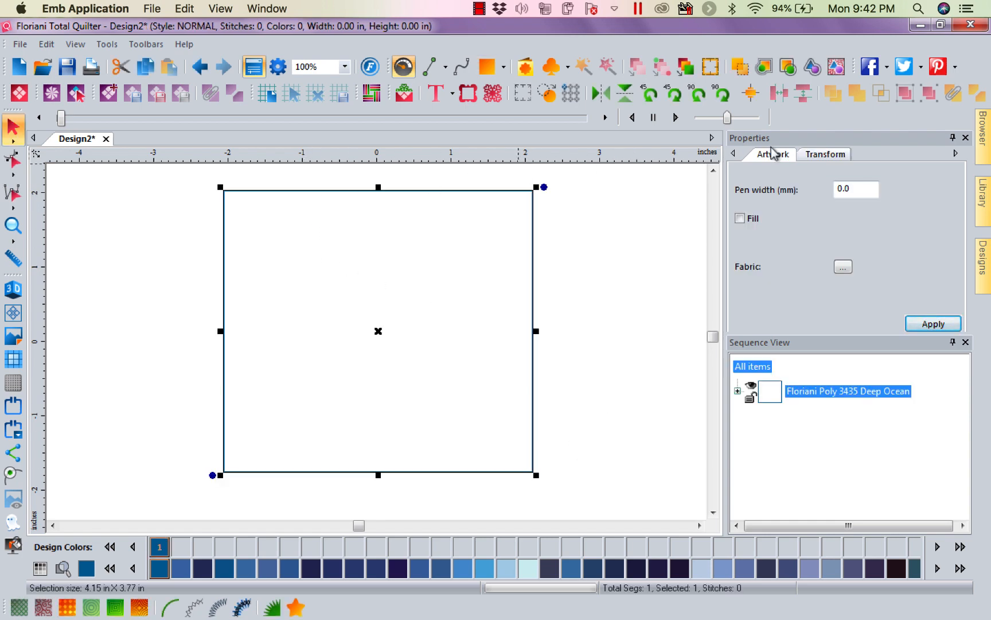
Resize the rectangle to 6 in wide and 6 in high.
{"action": "left_click", "coordinate": [826, 155]}
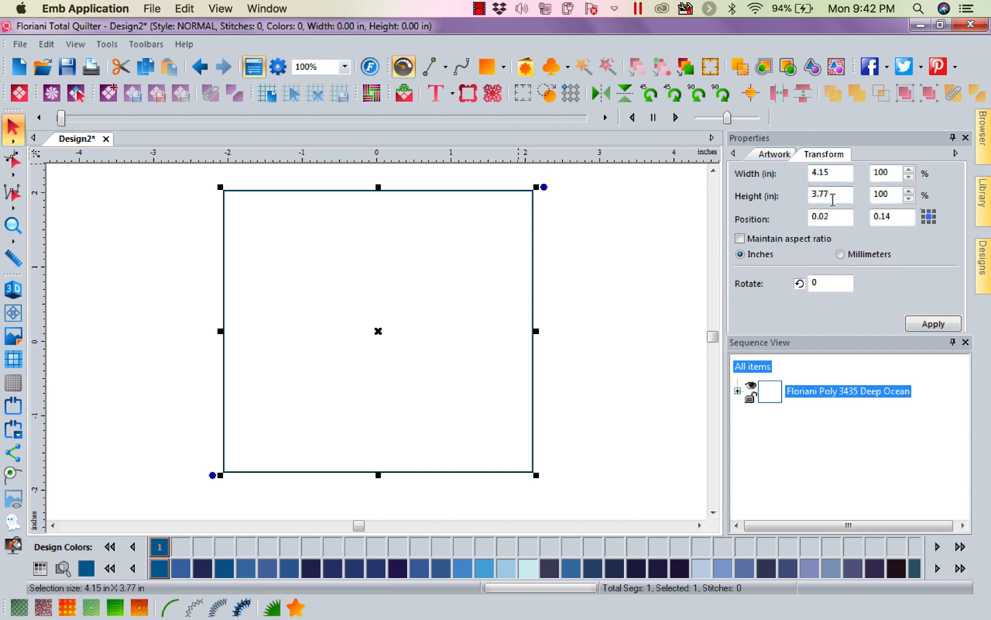
{"action": "left_click_drag", "start_coordinate": [835, 172], "coordinate": [736, 171]}
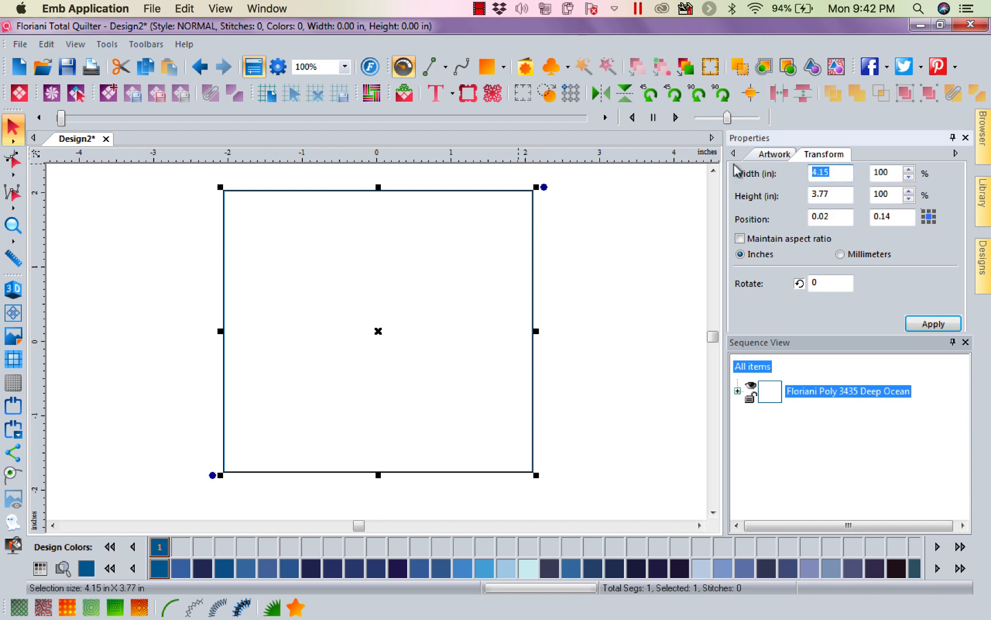
{"action": "type", "text": "6"}
{"action": "left_click_drag", "start_coordinate": [832, 194], "coordinate": [736, 197]}
{"action": "type", "text": "6"}
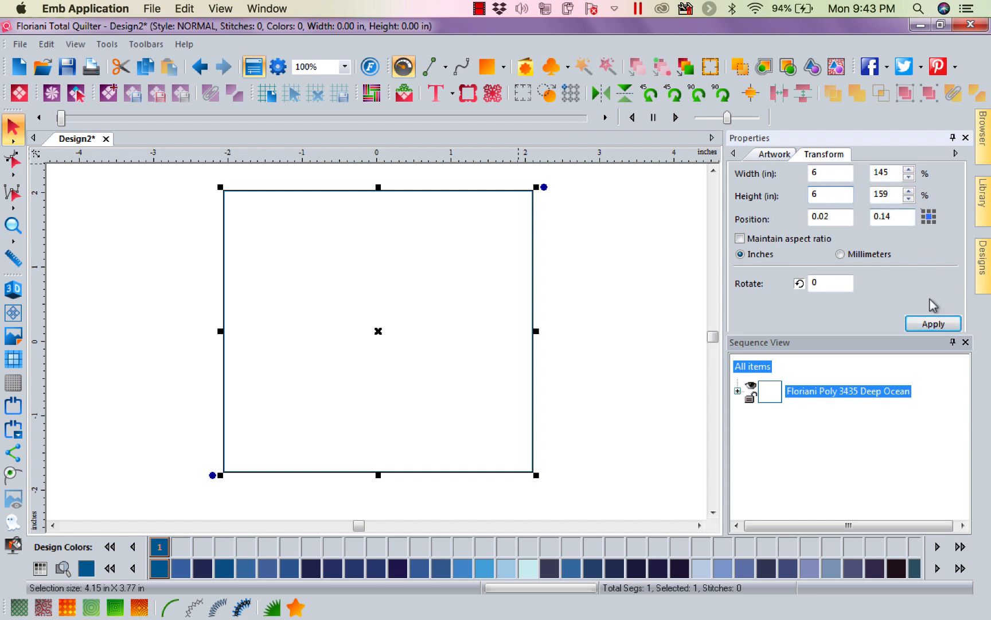
{"action": "left_click", "coordinate": [924, 325]}
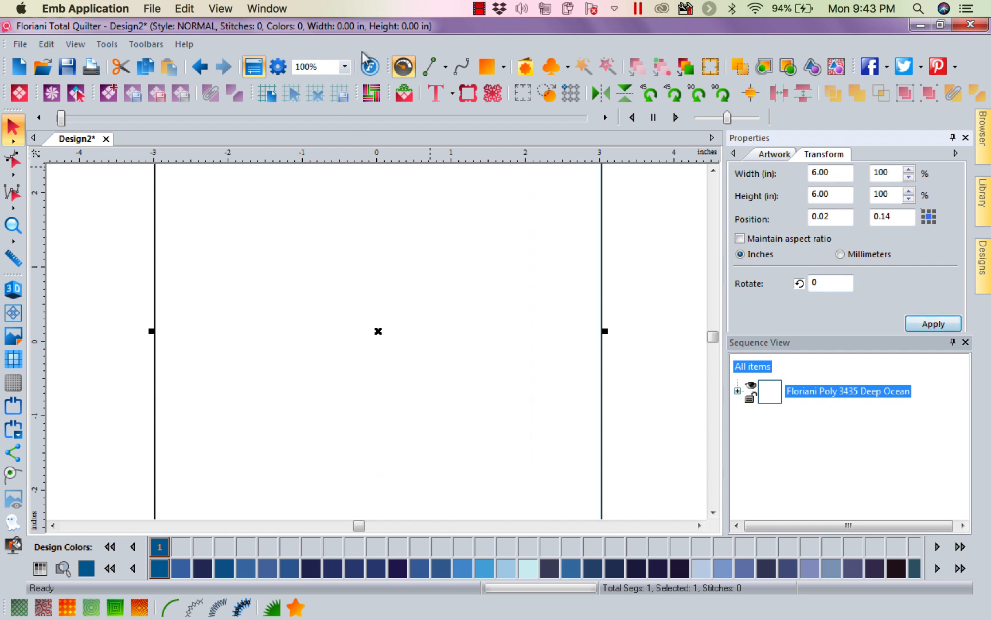
Deselect the square and create a quilt block whose area is traced over it from corner to corner.
{"action": "left_click", "coordinate": [346, 68]}
{"action": "left_click", "coordinate": [334, 105]}
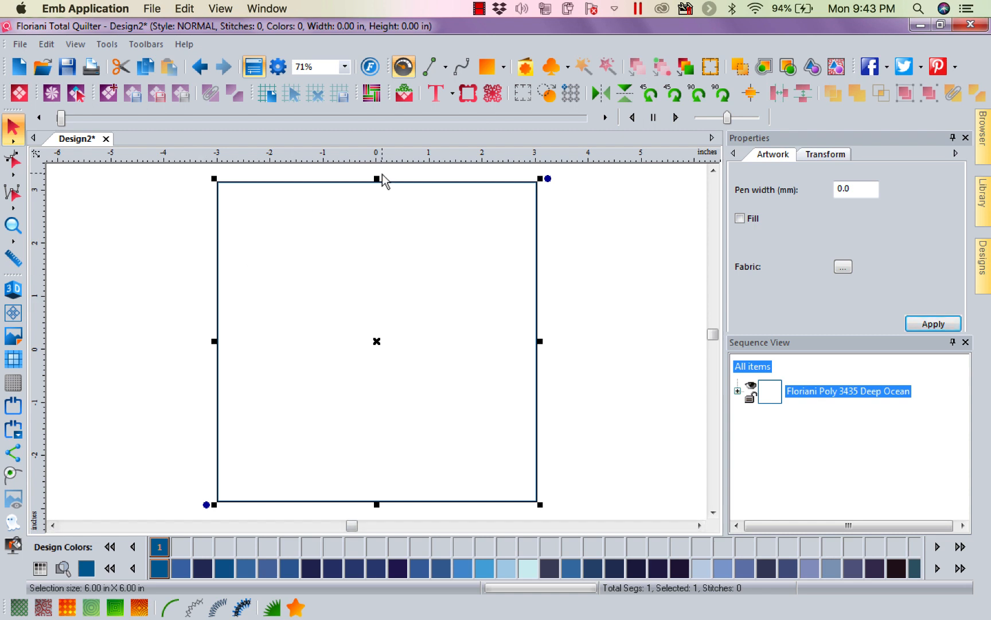
{"action": "left_click", "coordinate": [137, 210]}
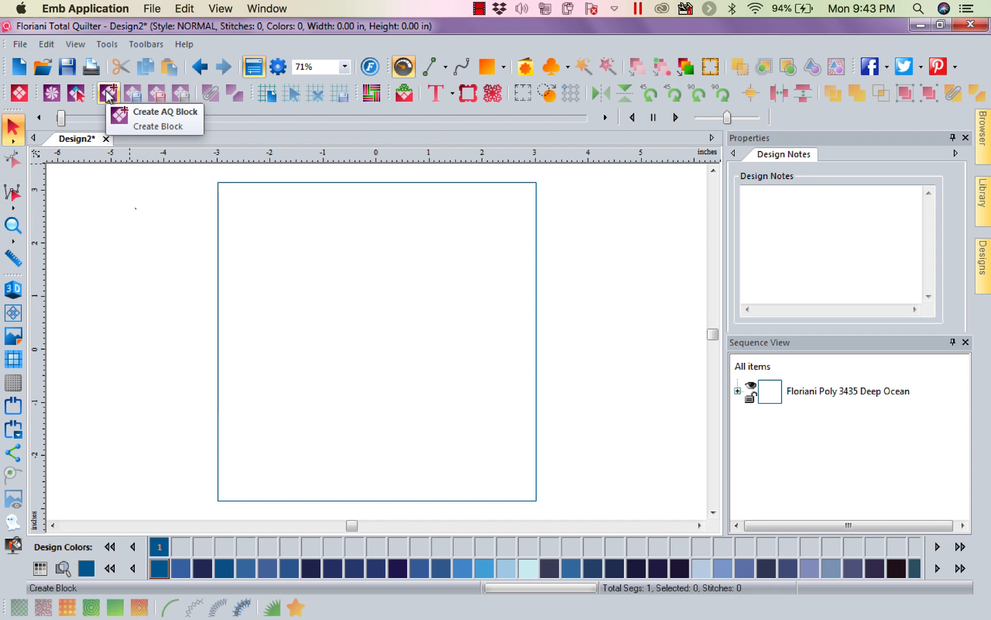
{"action": "left_click", "coordinate": [108, 97]}
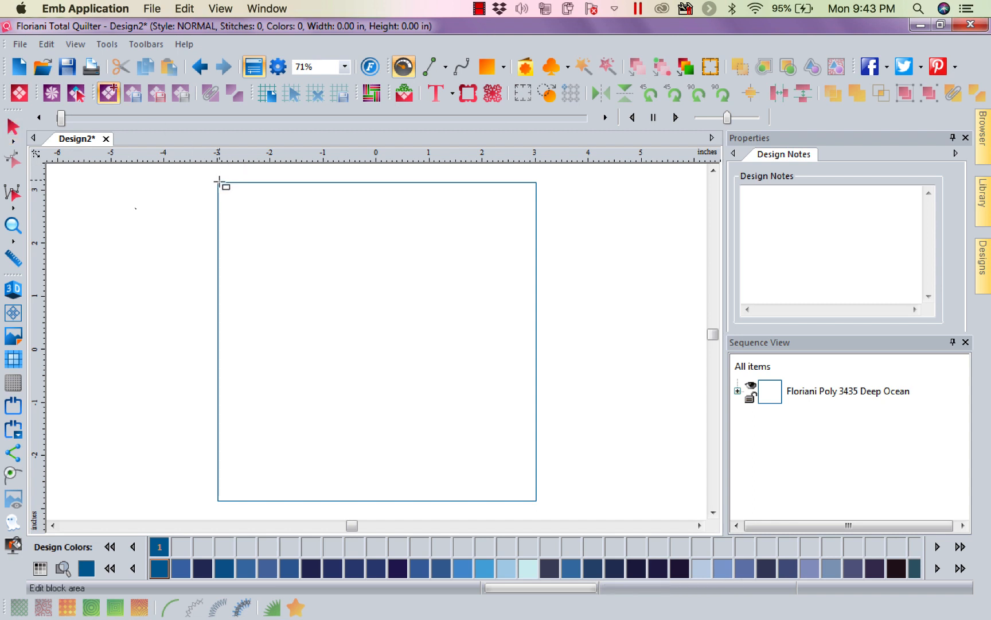
{"action": "mouse_move", "coordinate": [219, 182]}
{"action": "left_mouse_down"}
{"action": "mouse_move", "coordinate": [355, 307]}
{"action": "mouse_move", "coordinate": [536, 503]}
{"action": "left_mouse_up"}
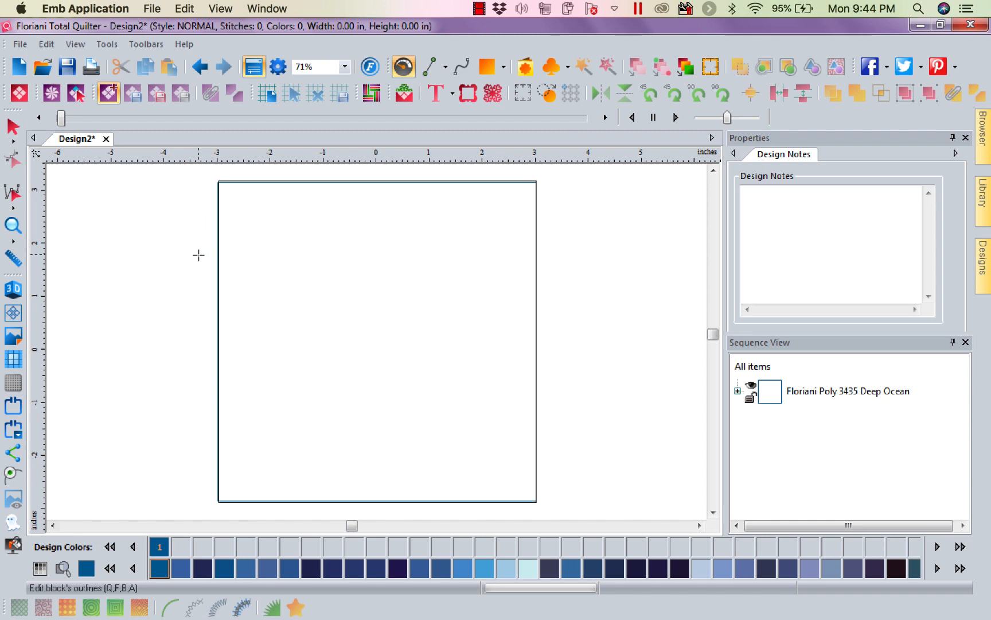
Divide the block with four slanted lines running left to right edge, left to top, right to bottom and top to right, and finish the block.
{"action": "left_click", "coordinate": [217, 232]}
{"action": "left_click", "coordinate": [538, 480]}
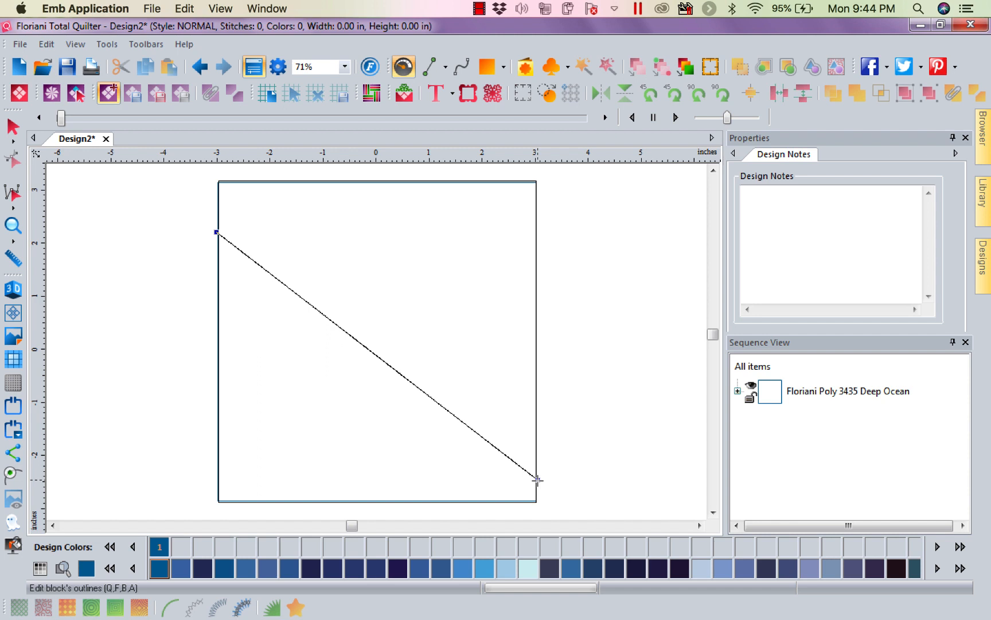
{"action": "left_click", "coordinate": [216, 344]}
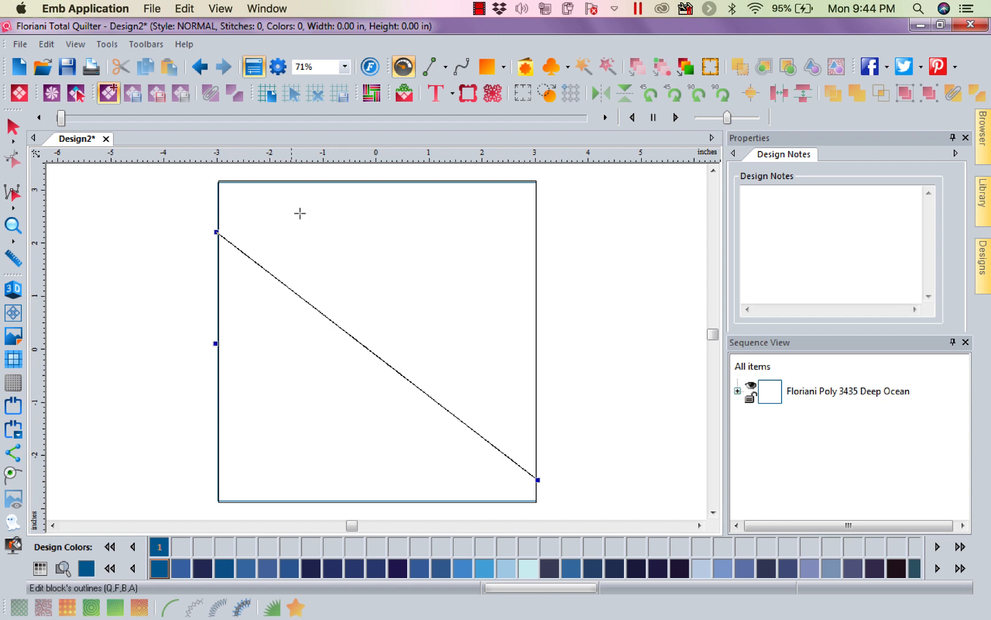
{"action": "left_click", "coordinate": [325, 179]}
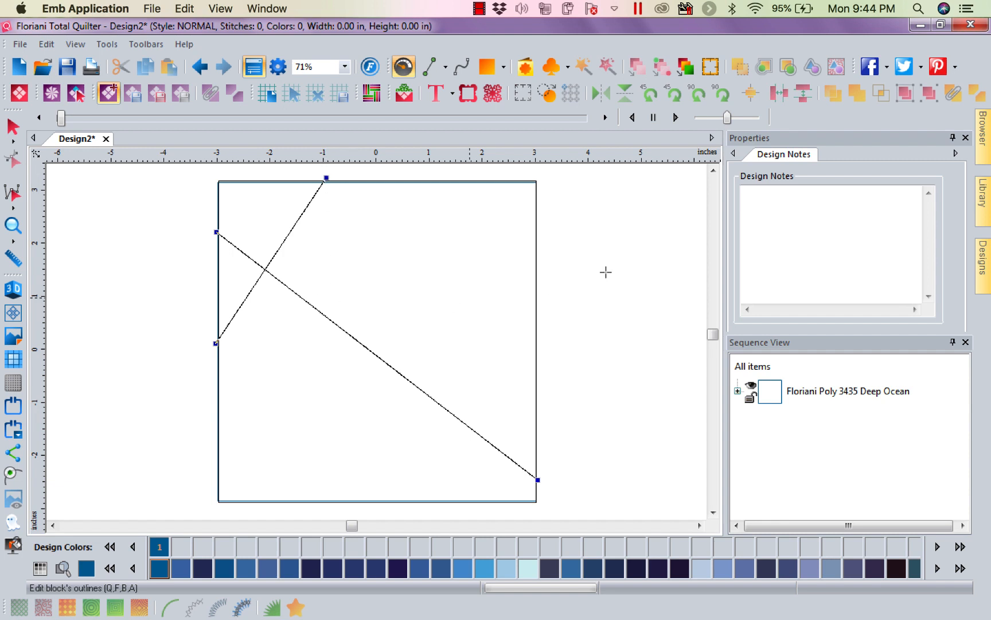
{"action": "left_click", "coordinate": [538, 207]}
{"action": "left_click", "coordinate": [260, 503]}
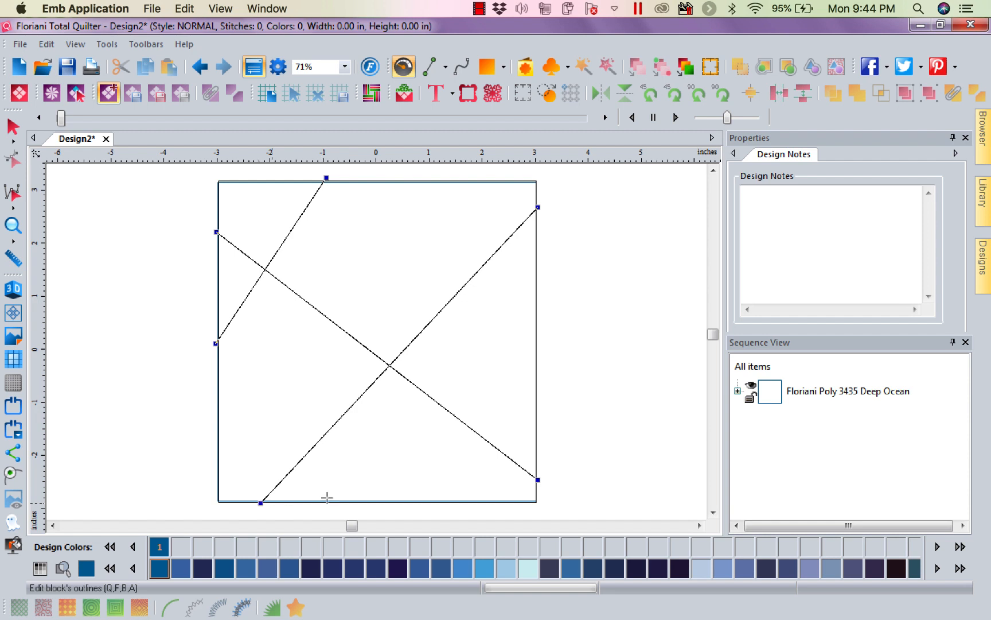
{"action": "left_click", "coordinate": [364, 180]}
{"action": "left_click", "coordinate": [537, 336]}
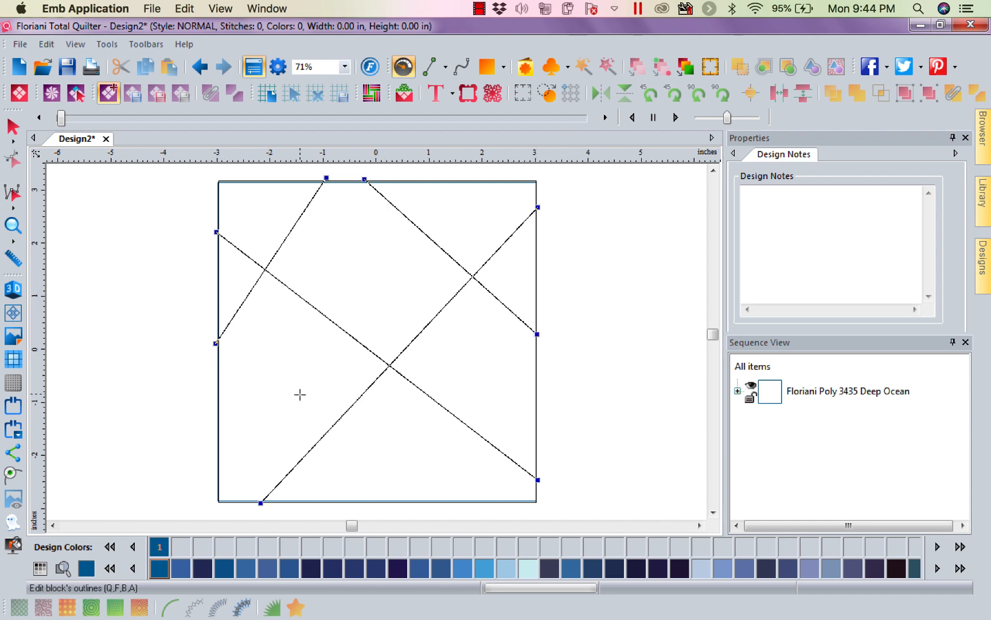
{"action": "left_click", "coordinate": [407, 393]}
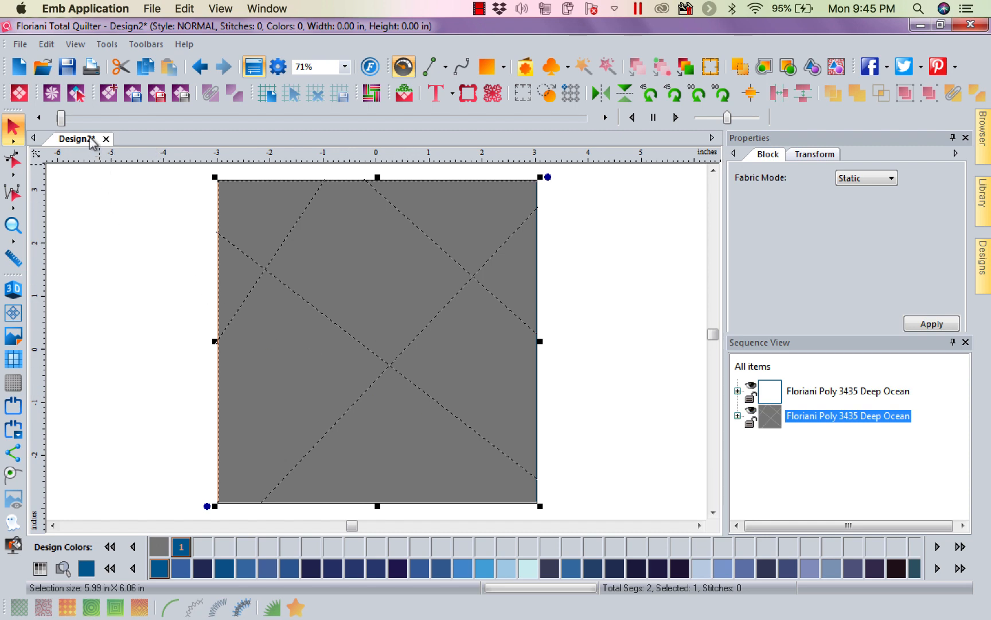
Select the large upper-middle patch of the block with Select Block Area and fill it with the yellow fabric 1864.21885.
{"action": "left_click", "coordinate": [78, 94]}
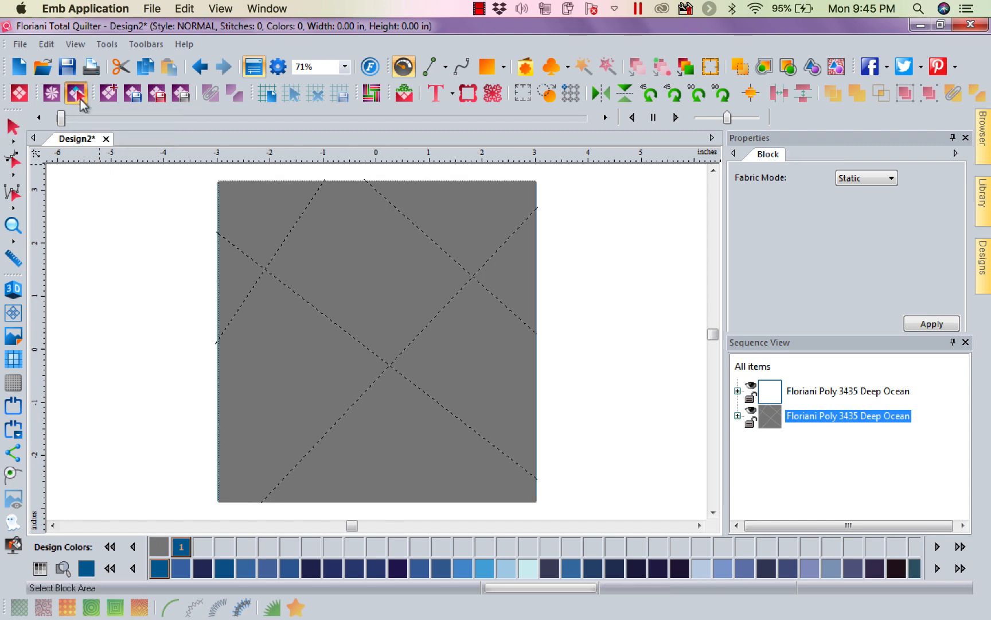
{"action": "left_click", "coordinate": [385, 267]}
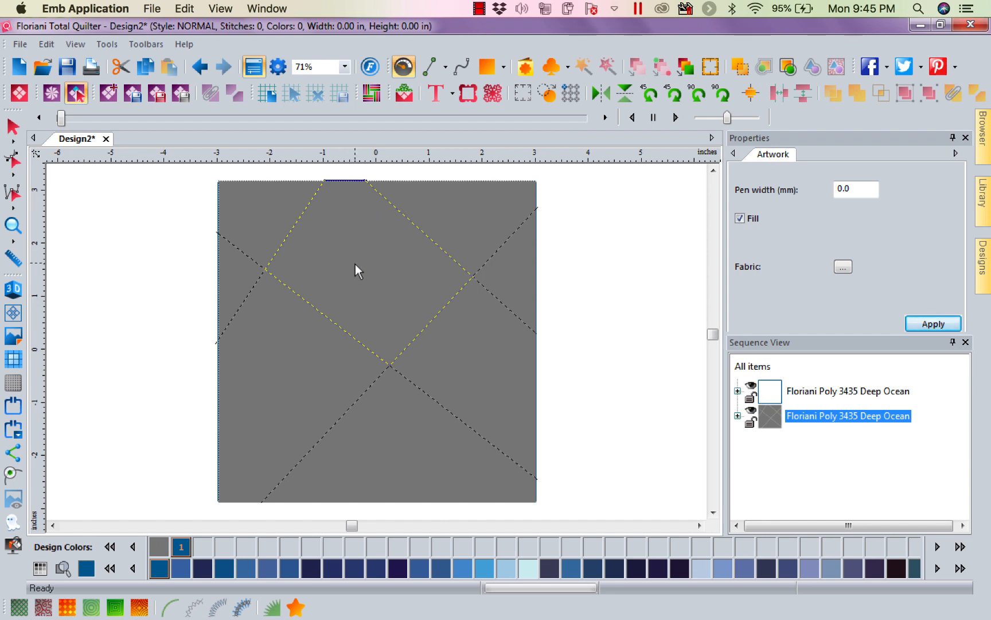
{"action": "left_click", "coordinate": [843, 267]}
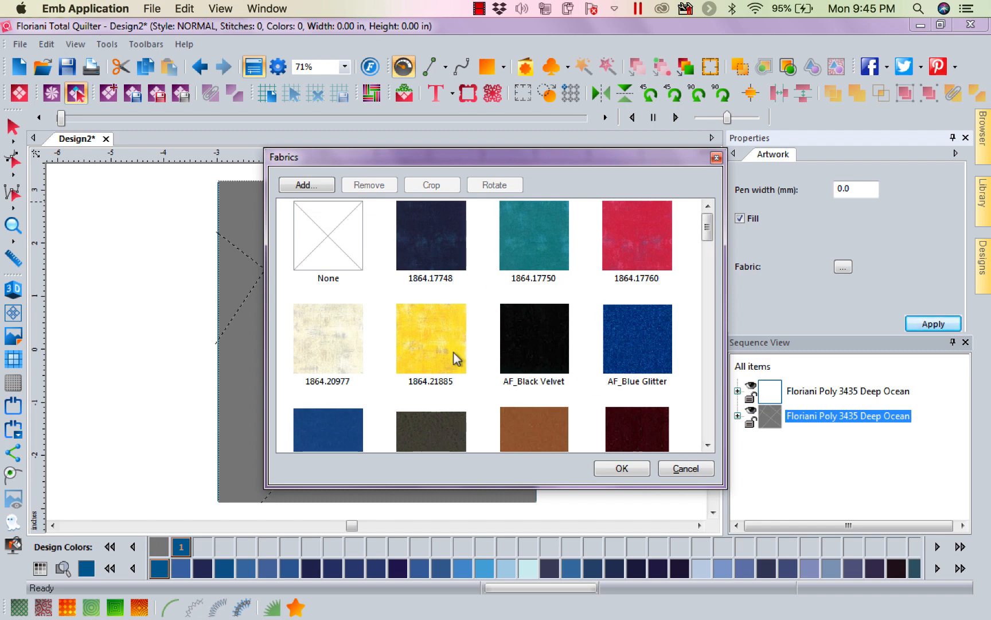
{"action": "left_click", "coordinate": [434, 347]}
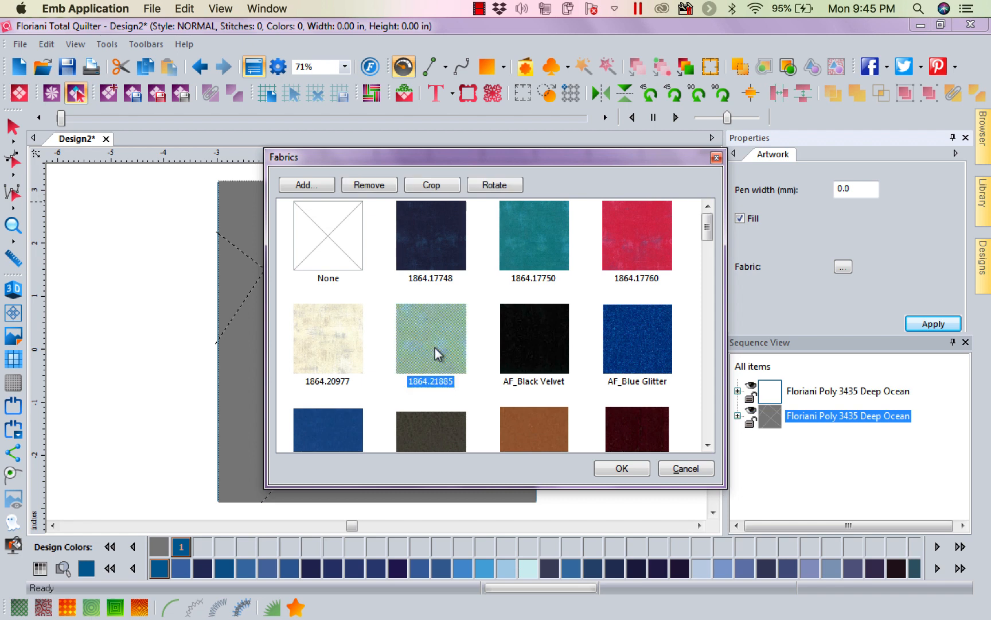
{"action": "left_click", "coordinate": [620, 471]}
Fill the block's upper-right corner patch with the teal fabric 1864.17750.
{"action": "left_click", "coordinate": [486, 232]}
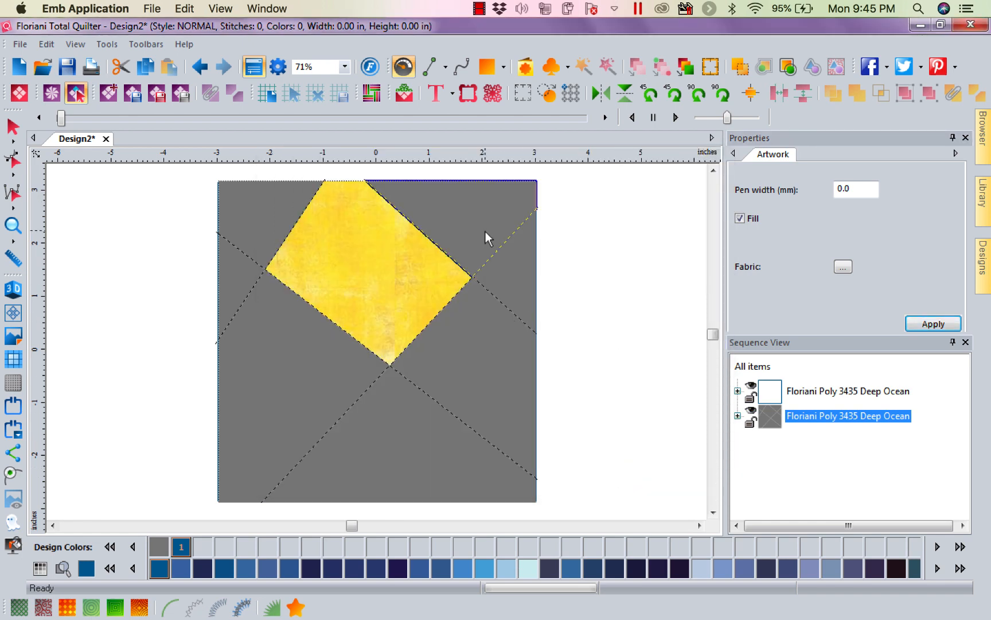
{"action": "left_click", "coordinate": [843, 266]}
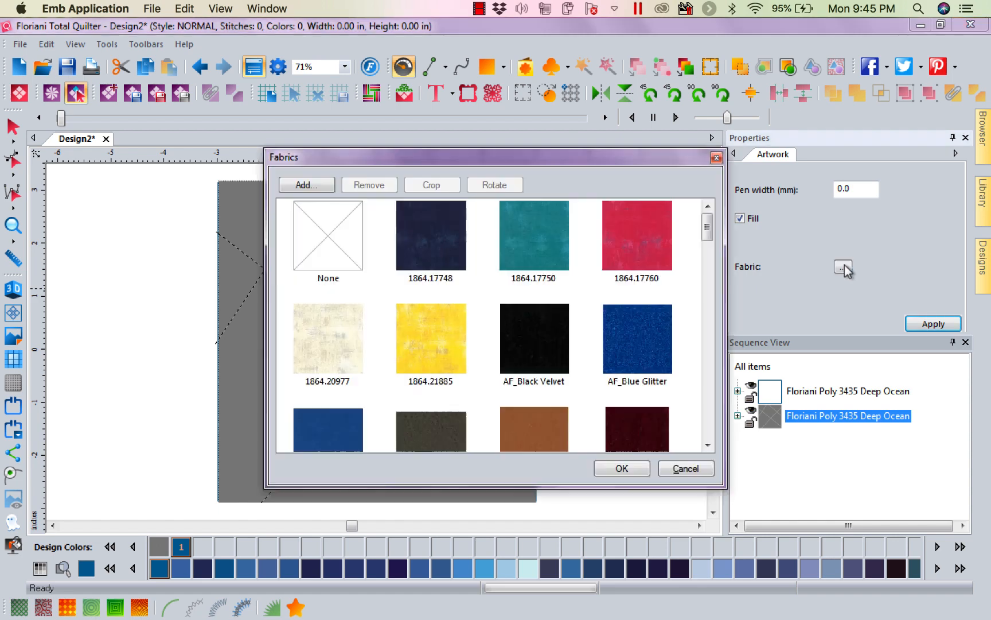
{"action": "left_click", "coordinate": [556, 248]}
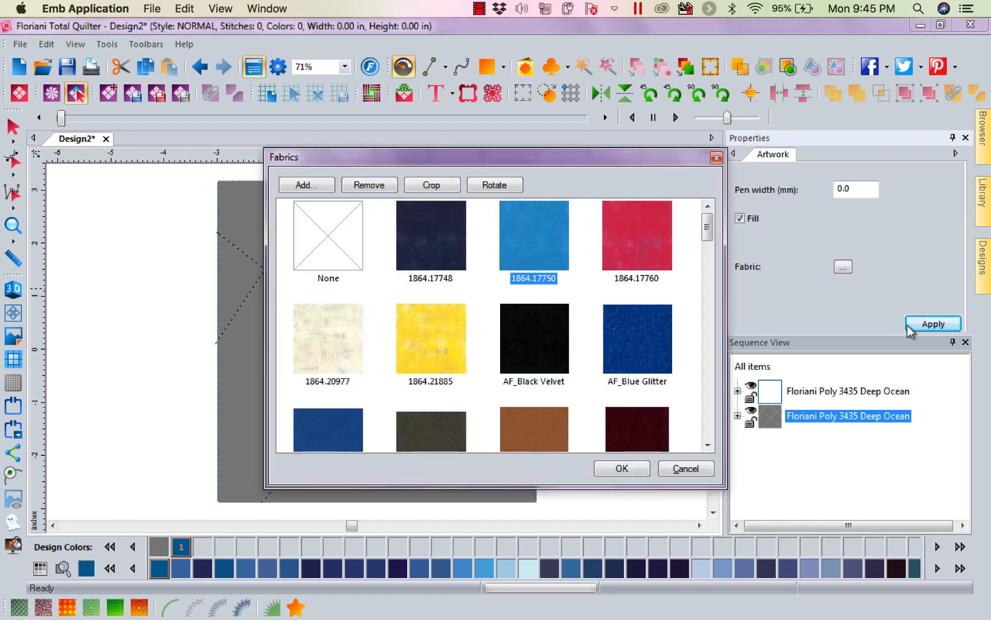
{"action": "left_click", "coordinate": [625, 469]}
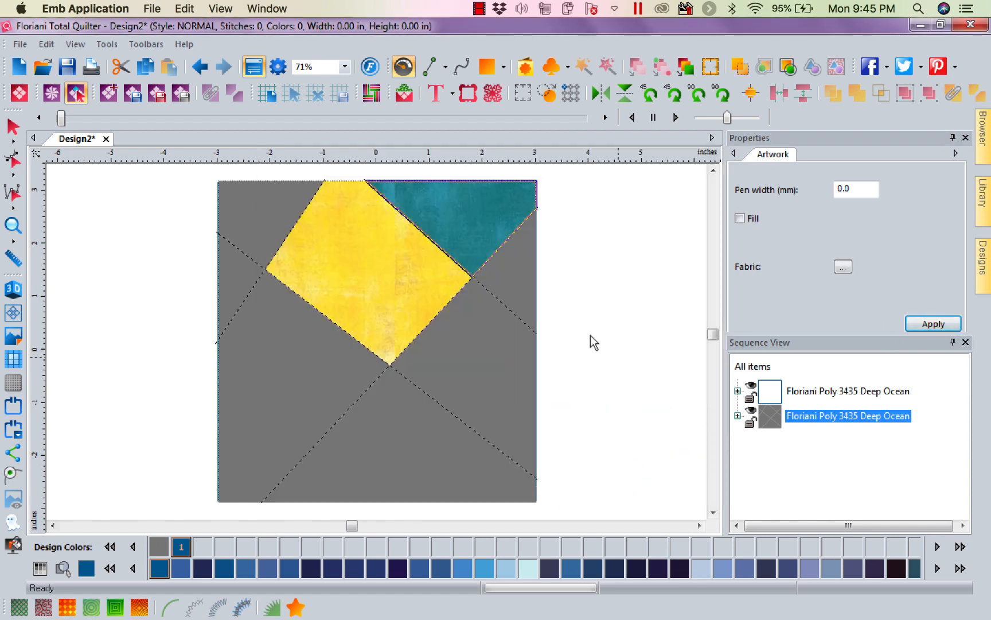
Fill the small triangular patch on the block's right edge with the cream fabric 1864.20977.
{"action": "left_click", "coordinate": [520, 294]}
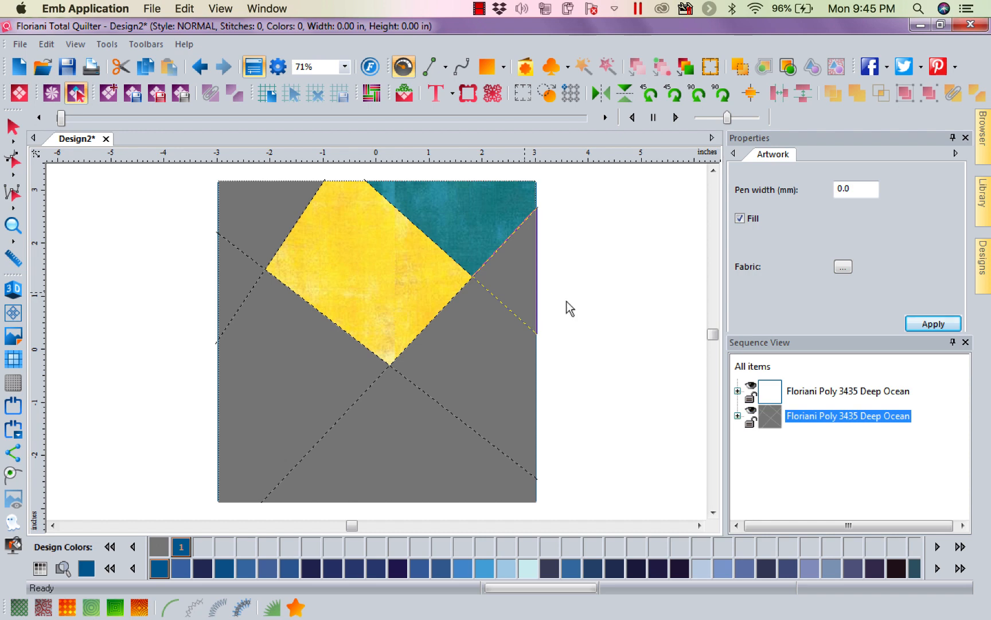
{"action": "left_click", "coordinate": [843, 266]}
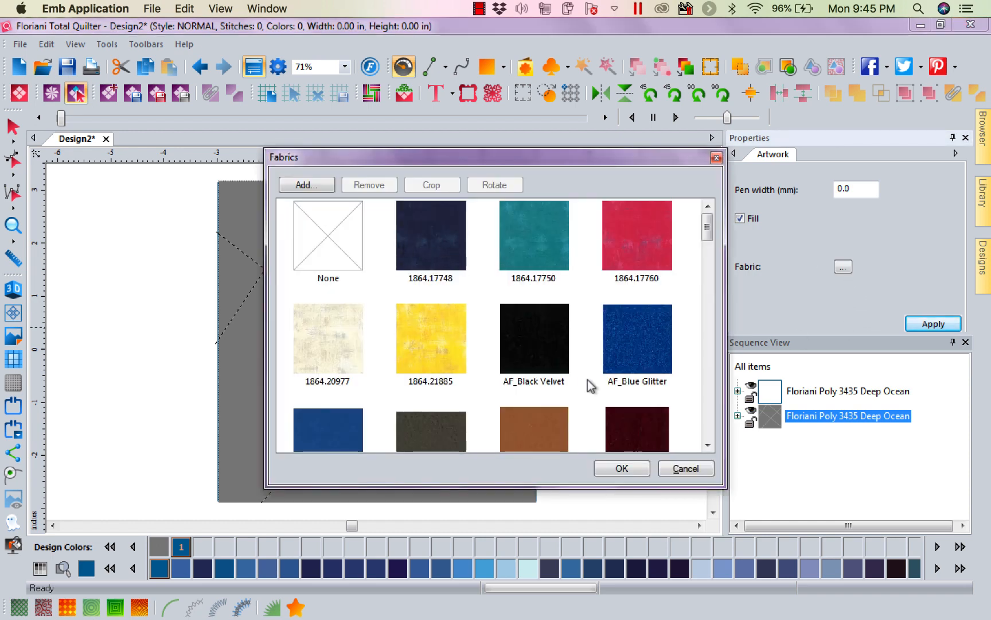
{"action": "left_click", "coordinate": [333, 337]}
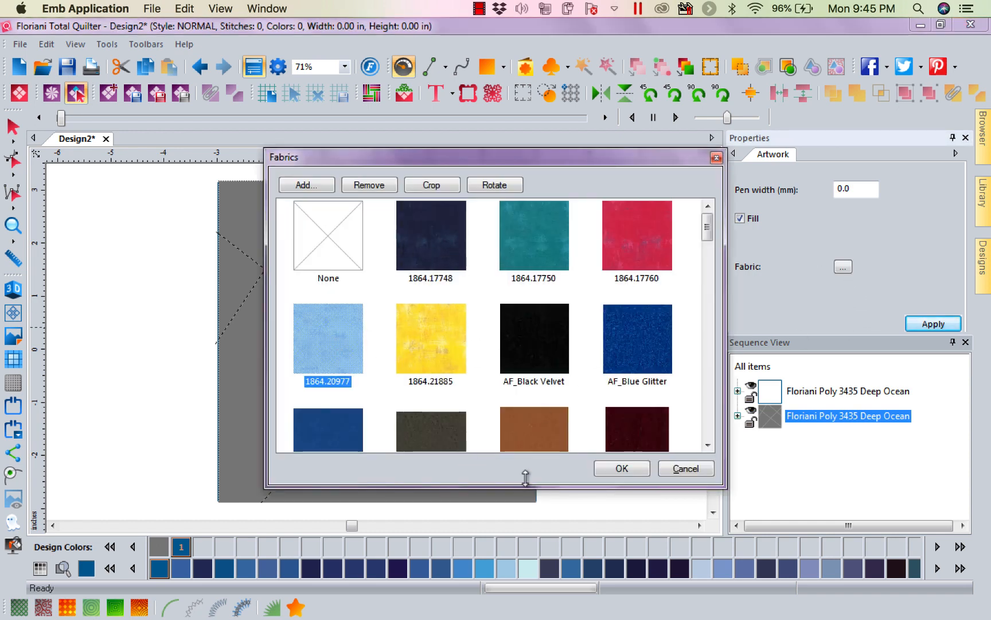
{"action": "left_click", "coordinate": [622, 469]}
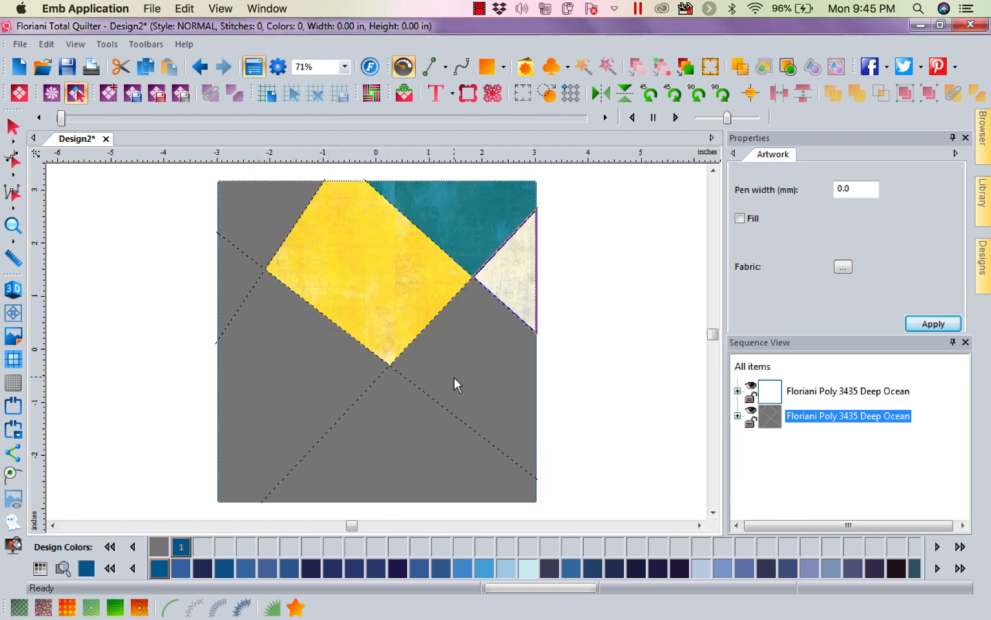
Fill the patch below the cream triangle with the red fabric 1864.17760.
{"action": "left_click", "coordinate": [843, 266]}
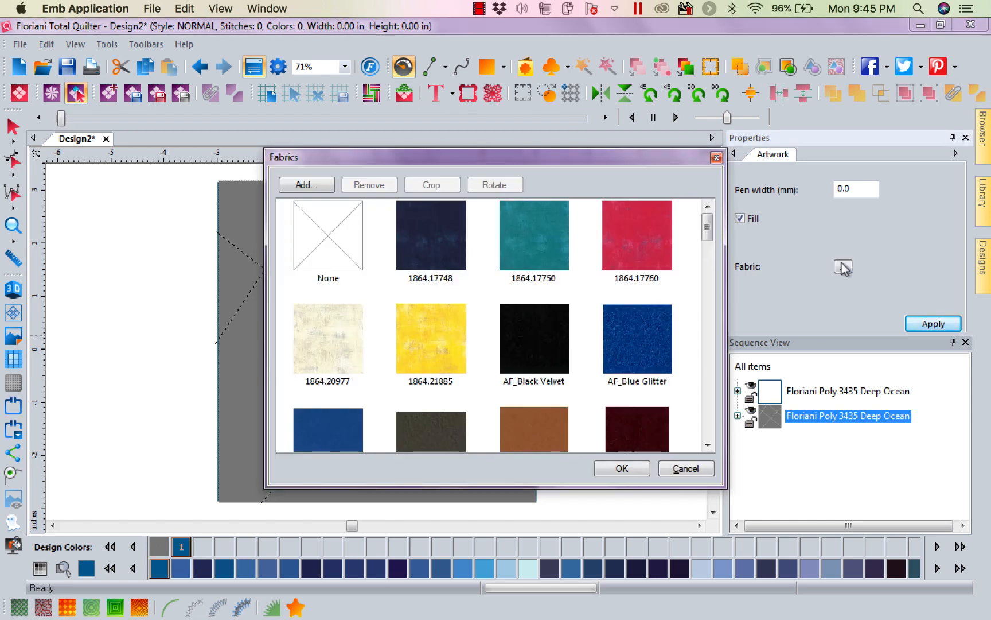
{"action": "left_click", "coordinate": [639, 250]}
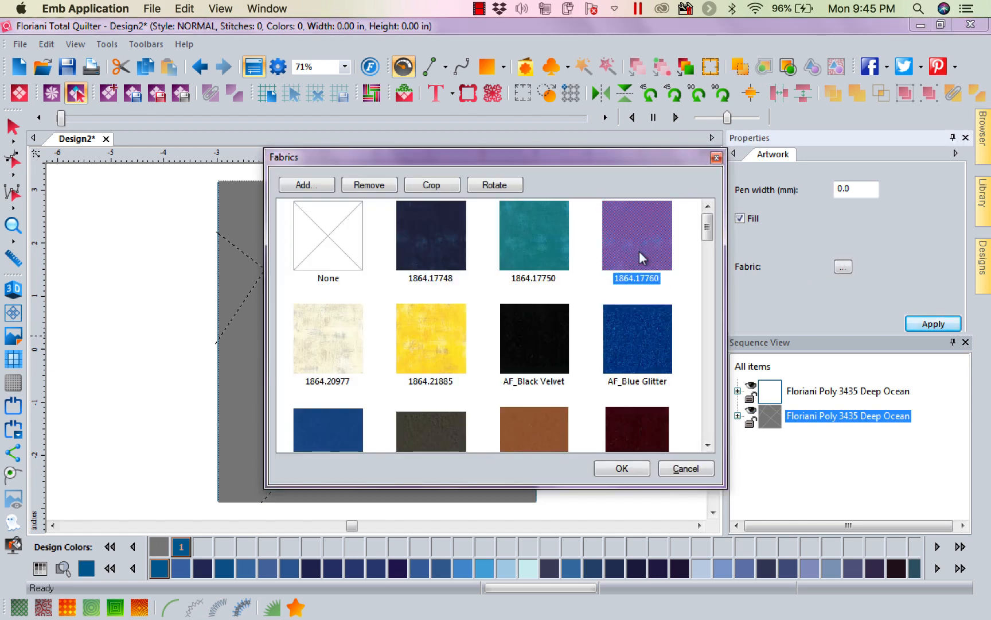
{"action": "left_click", "coordinate": [622, 468]}
Fill the block's upper-left corner patch with the red fabric 1864.17760.
{"action": "left_click", "coordinate": [243, 222]}
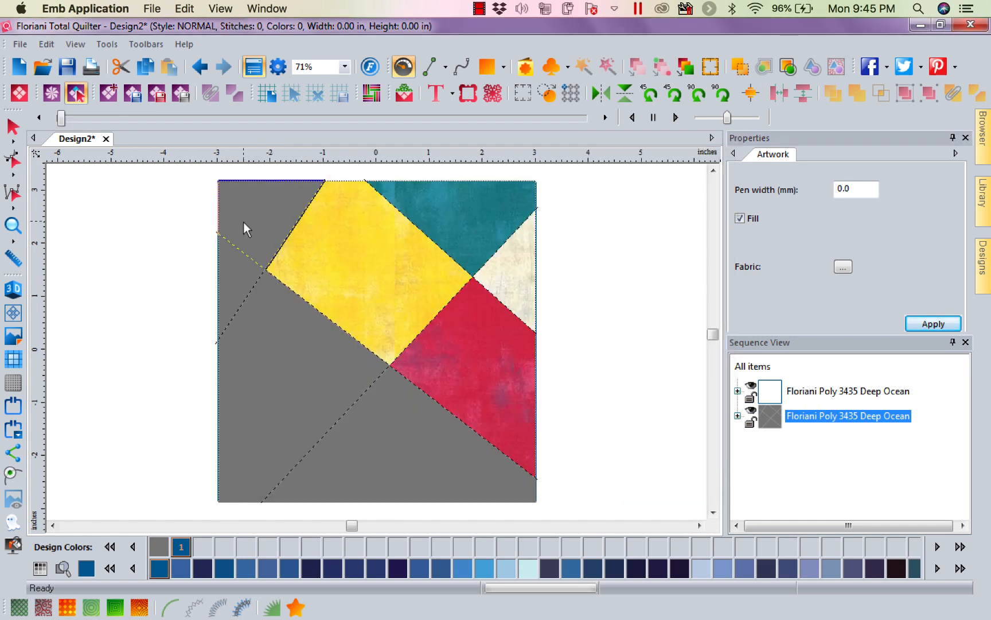
{"action": "left_click", "coordinate": [842, 267]}
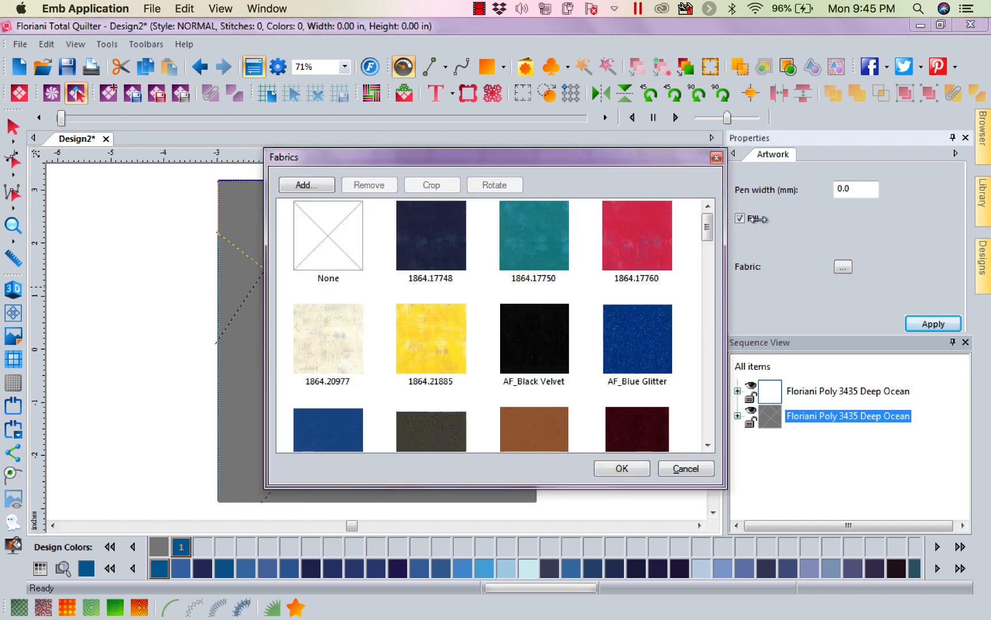
{"action": "left_click", "coordinate": [641, 249]}
{"action": "left_click", "coordinate": [631, 465]}
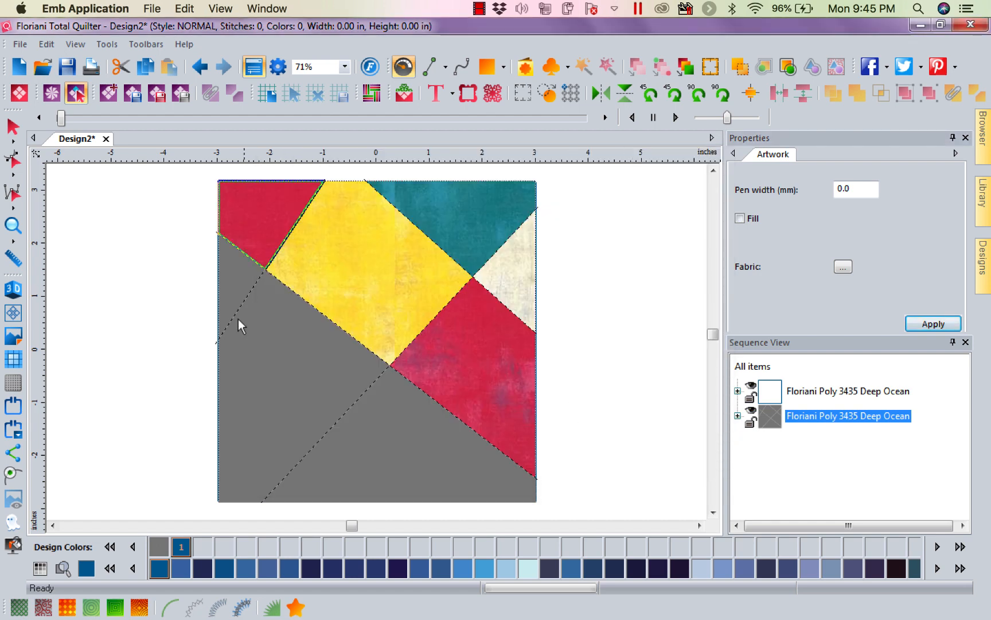
Fill the large lower-left patch with the navy fabric 1864.17748.
{"action": "left_click", "coordinate": [278, 365]}
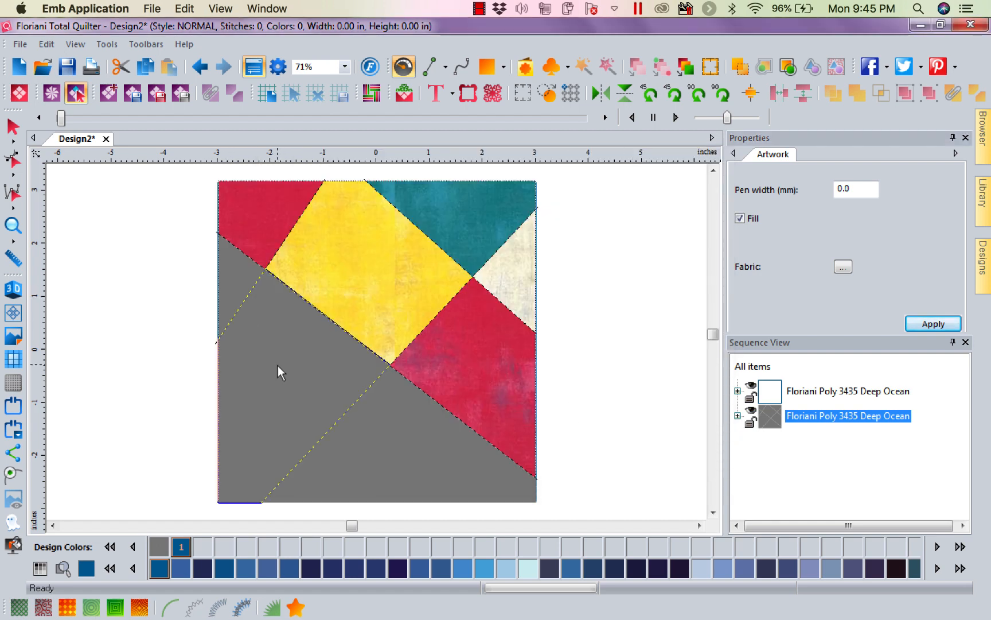
{"action": "left_click", "coordinate": [842, 267]}
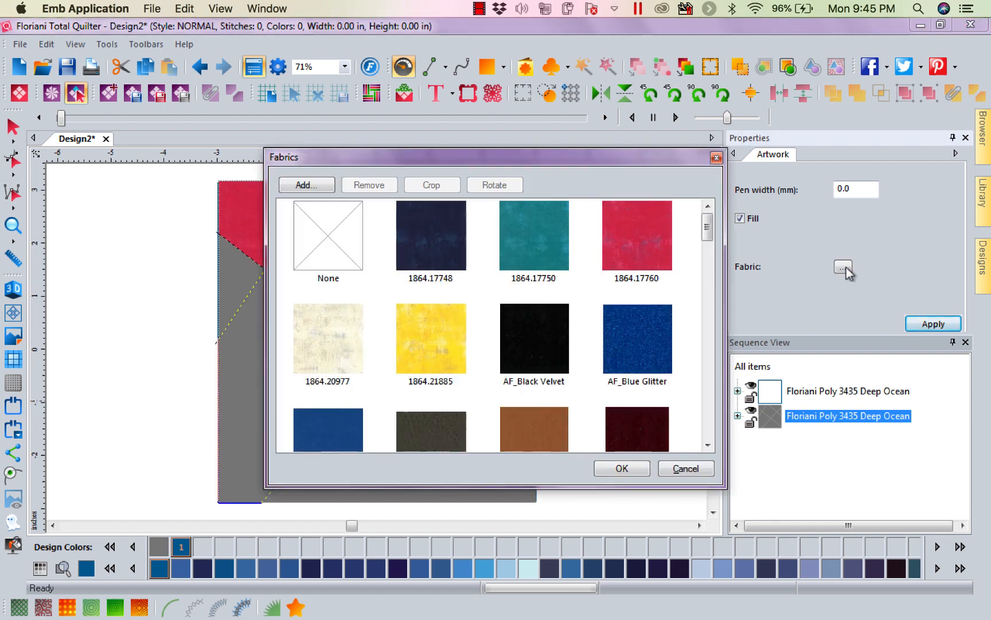
{"action": "left_click", "coordinate": [434, 229]}
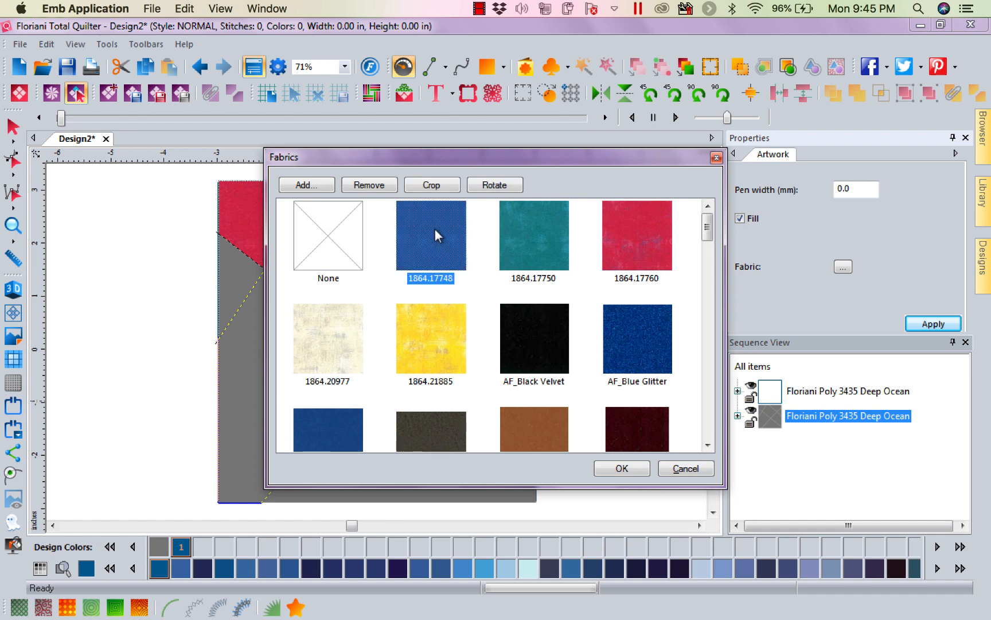
{"action": "left_click", "coordinate": [620, 469]}
Fill the small triangular patch on the block's left edge with the teal fabric 1864.17750.
{"action": "left_click", "coordinate": [238, 266]}
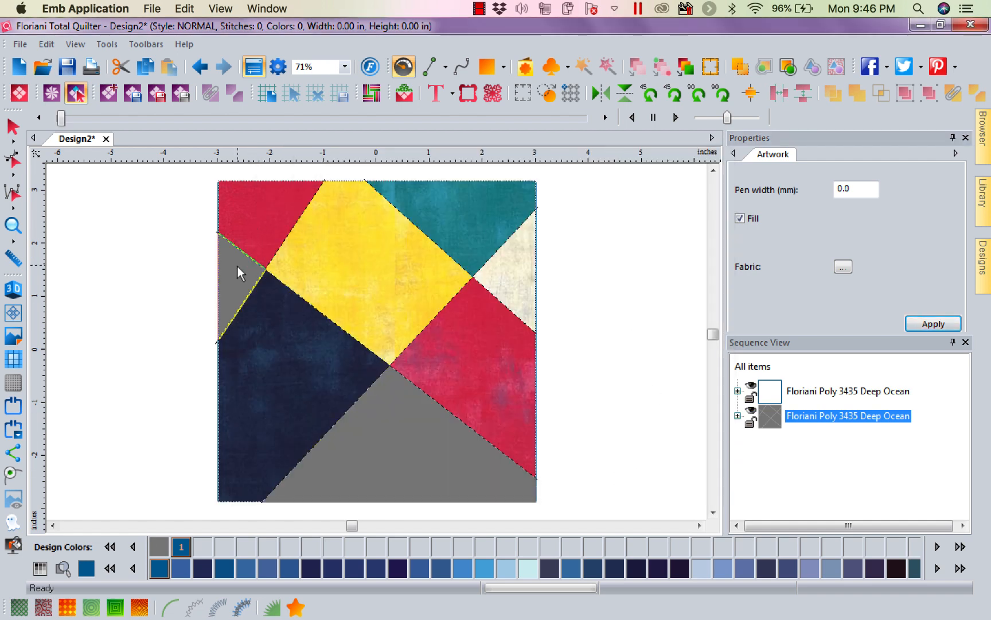
{"action": "left_click", "coordinate": [843, 266]}
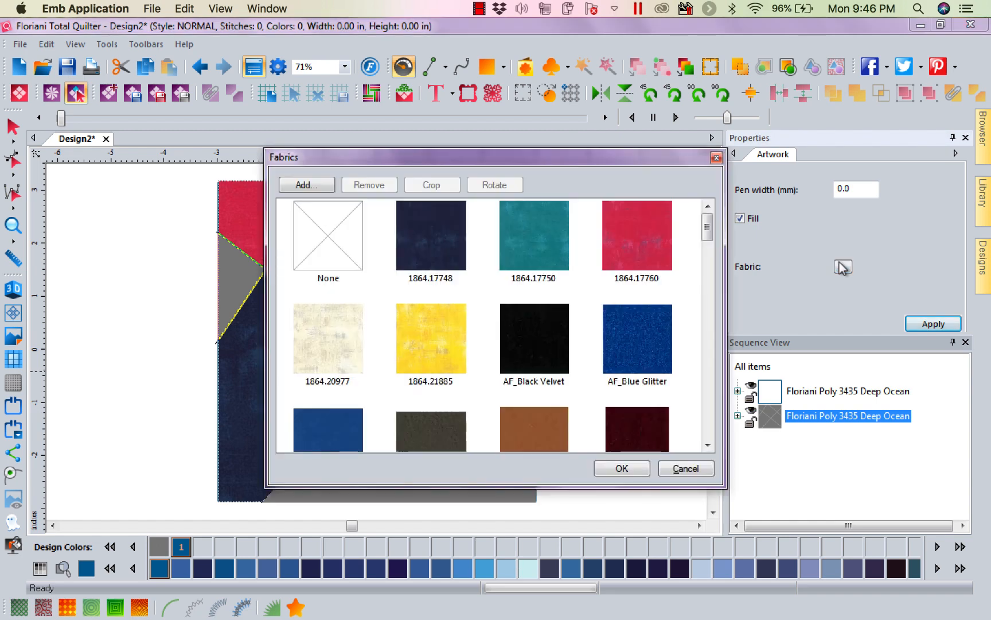
{"action": "left_click", "coordinate": [650, 344]}
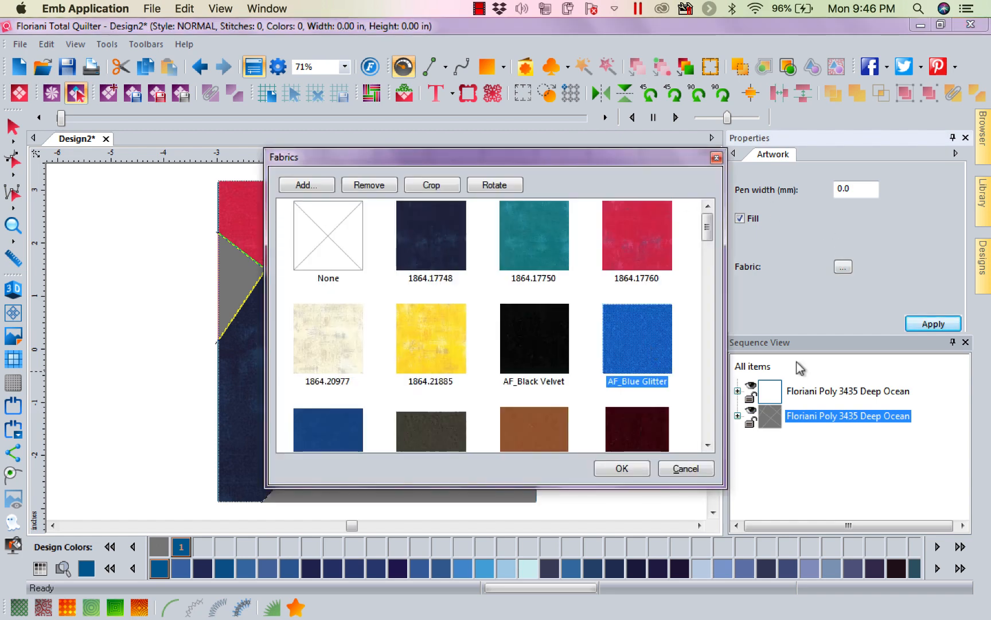
{"action": "left_click", "coordinate": [554, 242]}
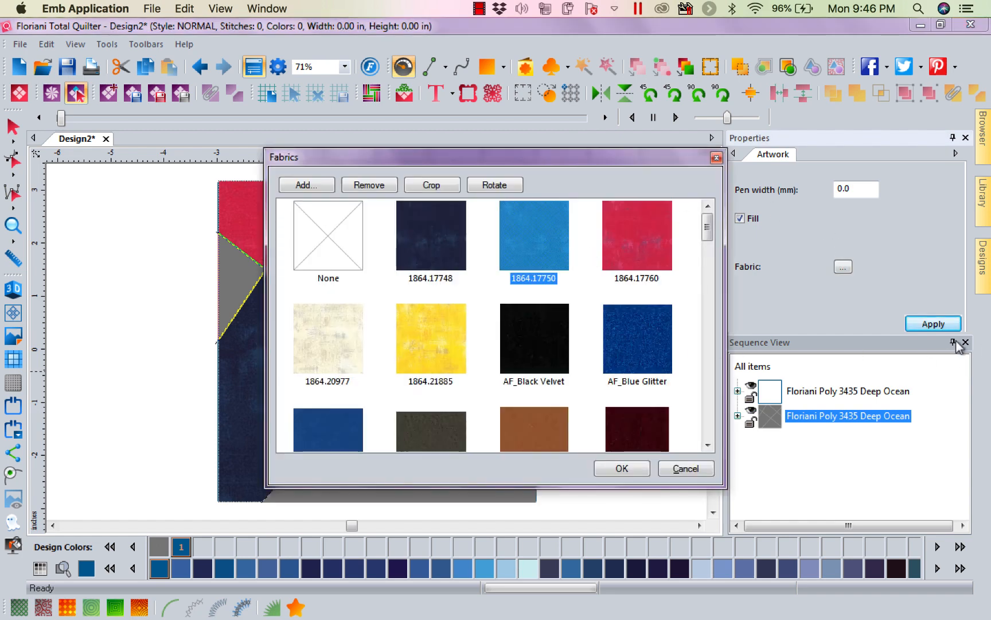
{"action": "left_click", "coordinate": [623, 469]}
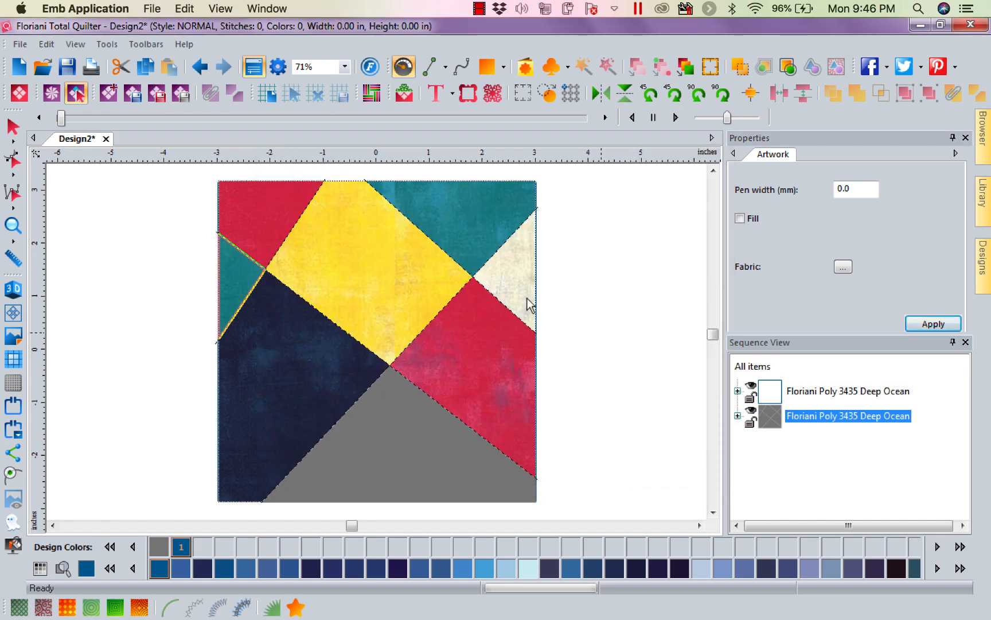
Fill the remaining grey patch along the block's bottom edge with the cream fabric 1864.20977.
{"action": "left_click", "coordinate": [424, 452]}
{"action": "left_click", "coordinate": [844, 270]}
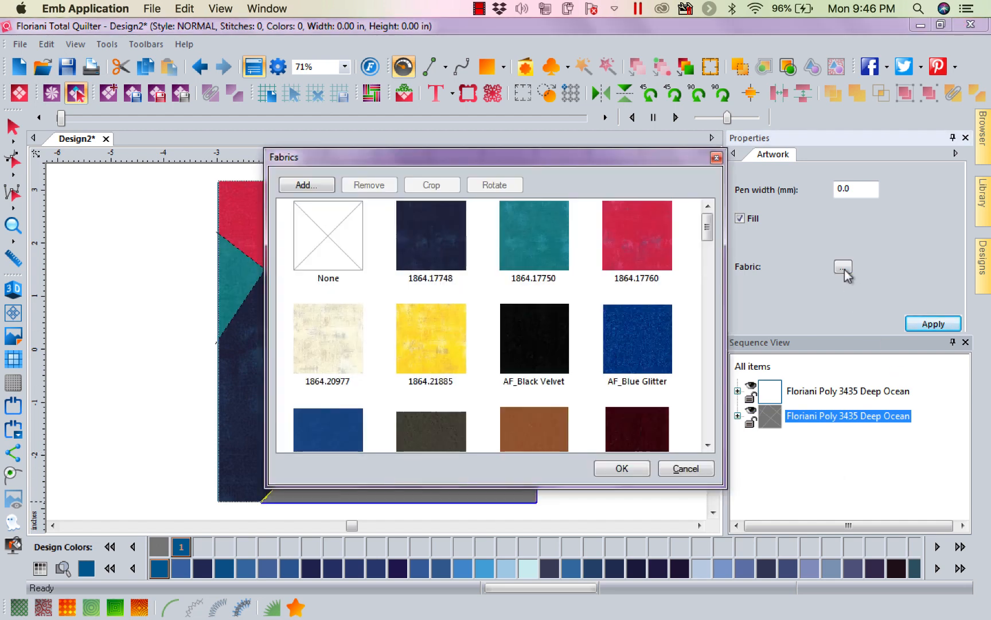
{"action": "left_click", "coordinate": [338, 340]}
{"action": "left_click", "coordinate": [623, 468]}
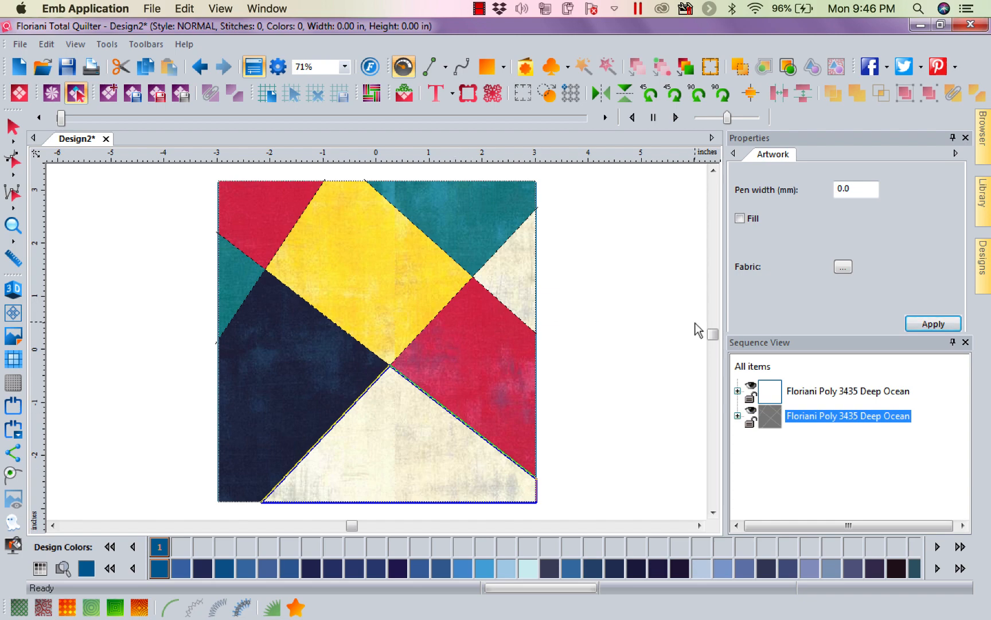
Browse the other available fabrics for the bottom patch without changing its fill.
{"action": "left_click", "coordinate": [843, 266]}
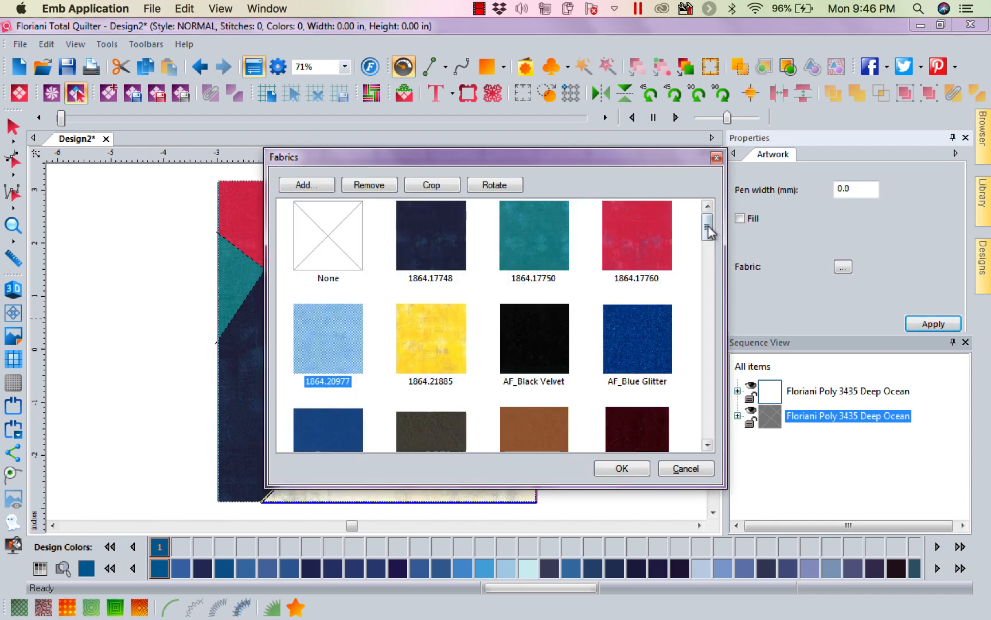
{"action": "left_click_drag", "start_coordinate": [709, 229], "coordinate": [689, 407]}
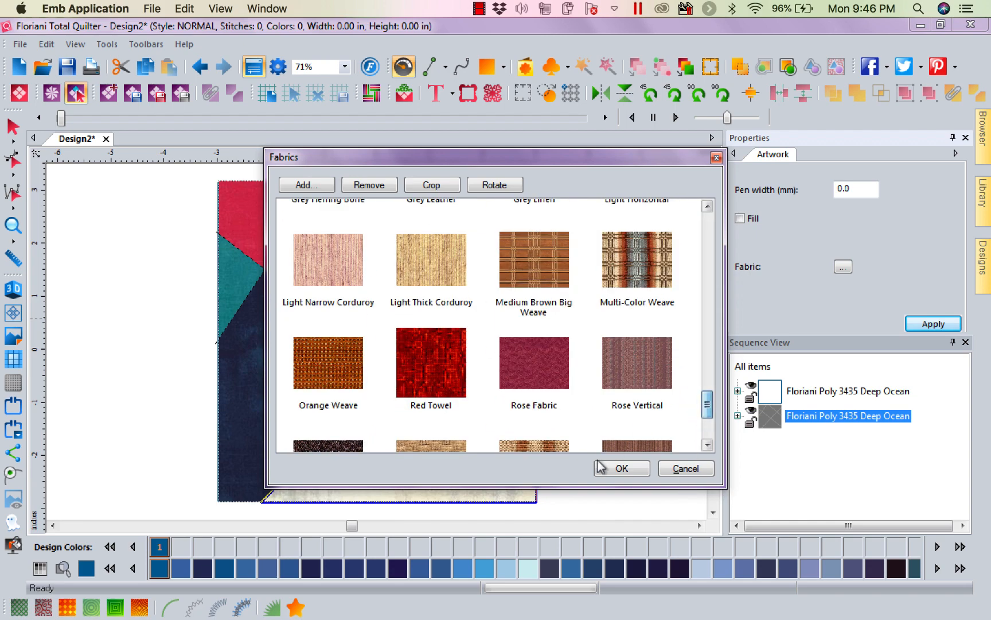
{"action": "left_click", "coordinate": [684, 468]}
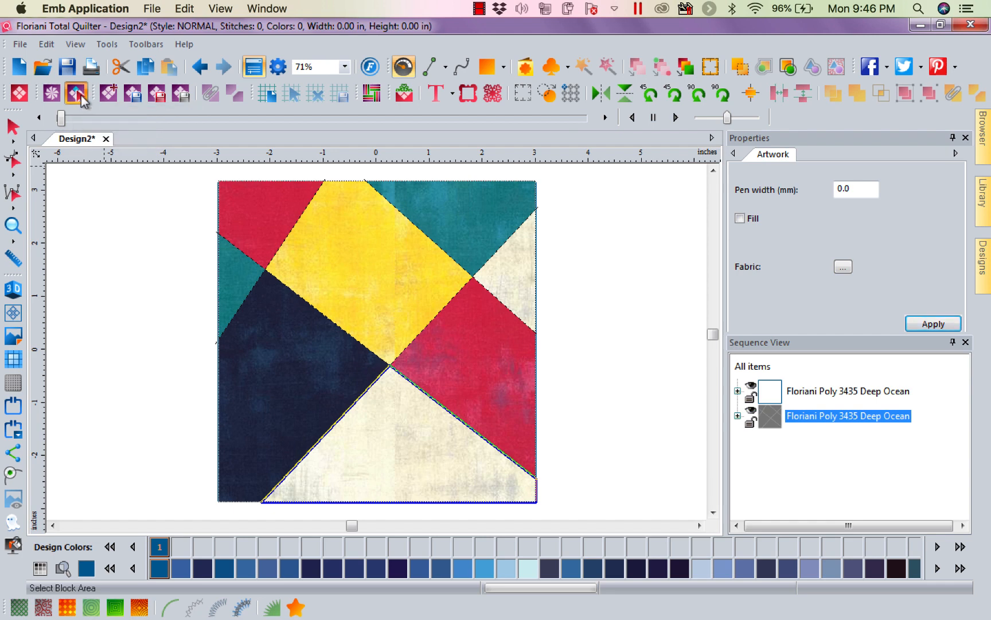
Add a motif run stitch along the slanted seam between the upper-left red patch and the yellow patch.
{"action": "left_click", "coordinate": [278, 249]}
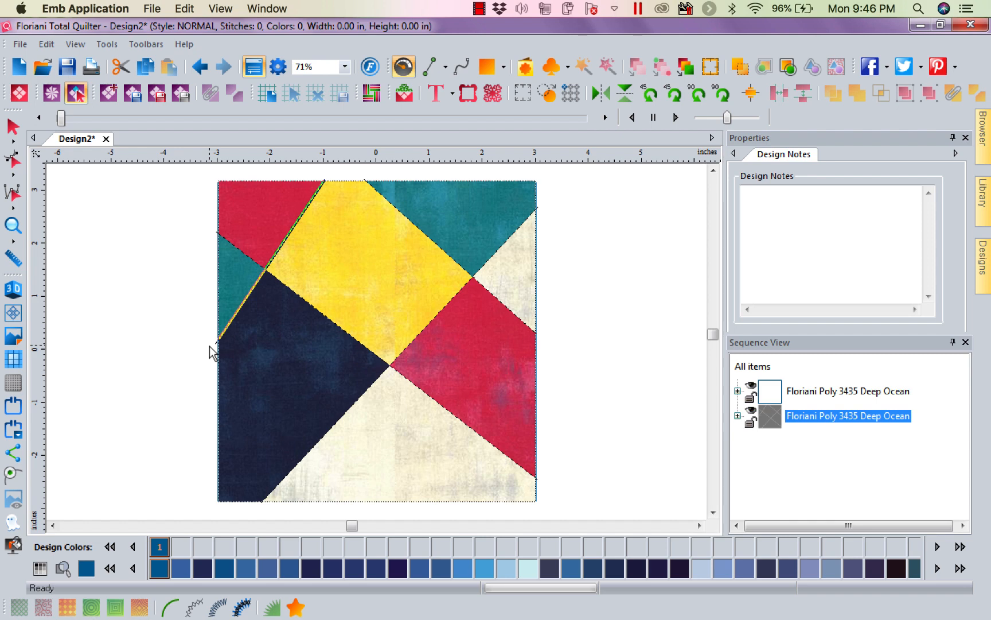
{"action": "left_click", "coordinate": [196, 607]}
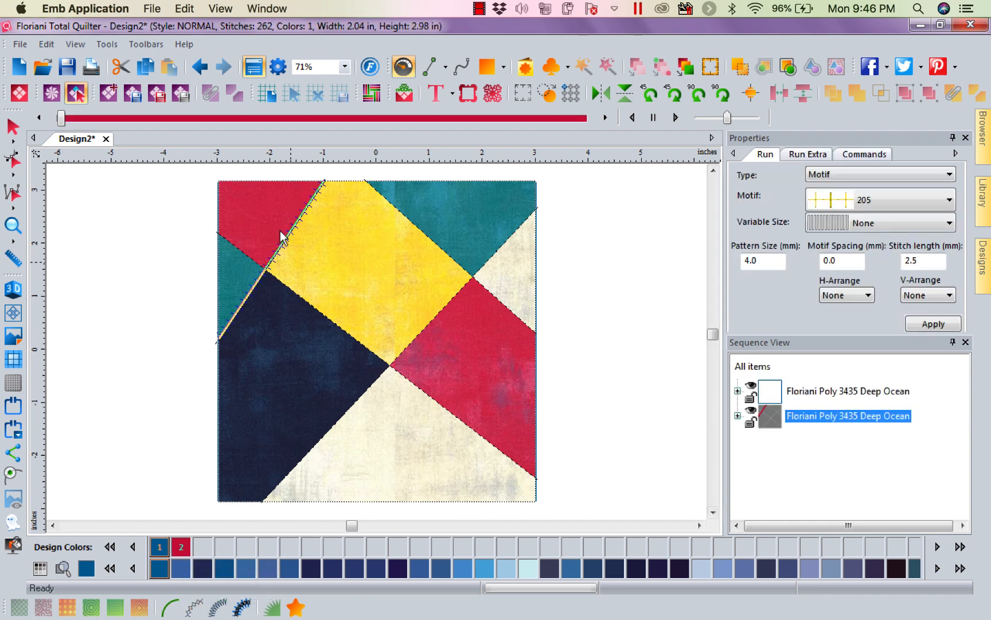
{"action": "left_click", "coordinate": [983, 131]}
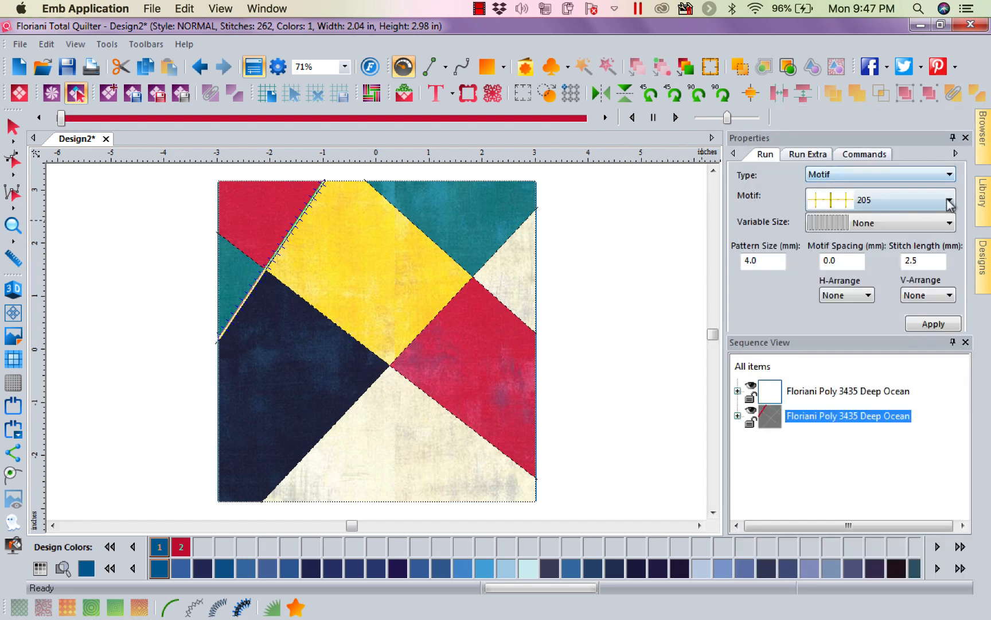
Change that seam's run stitch to the Crazy Quilting type with motif CSS 024 and a pattern size of 8 mm.
{"action": "left_click", "coordinate": [950, 175]}
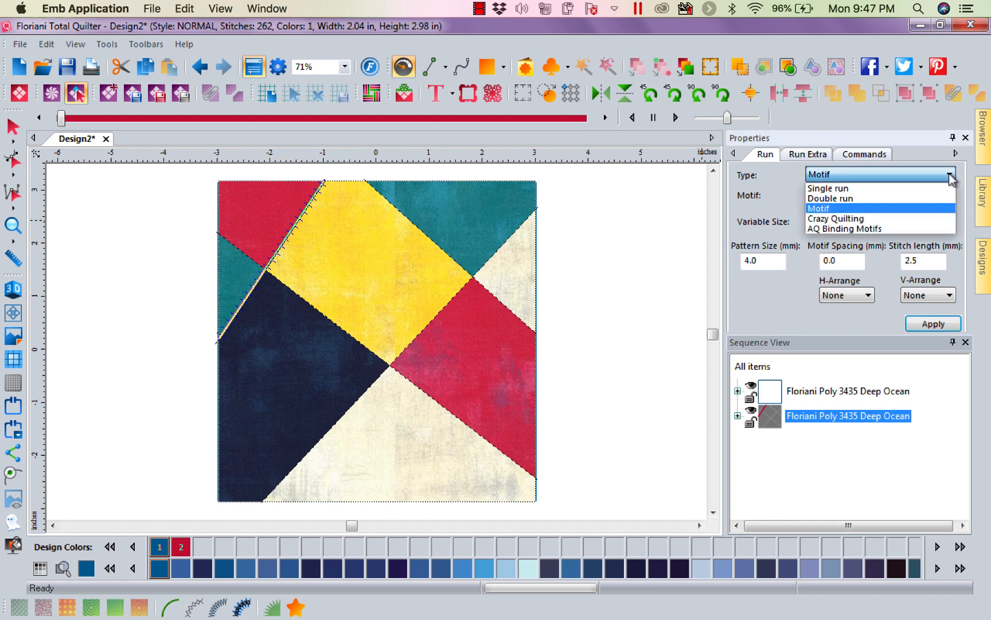
{"action": "left_click", "coordinate": [861, 220]}
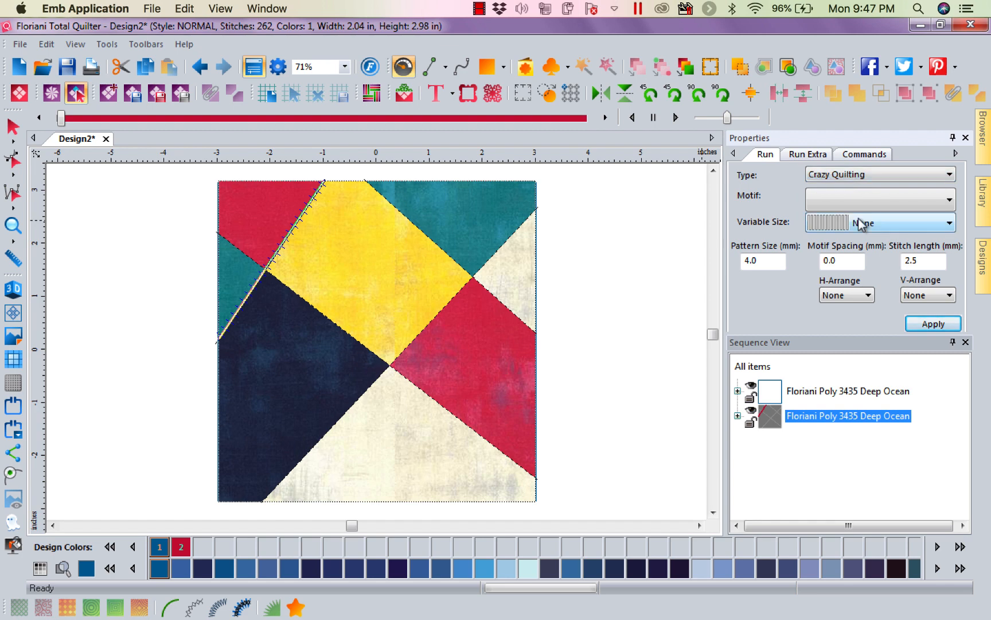
{"action": "left_click", "coordinate": [950, 200]}
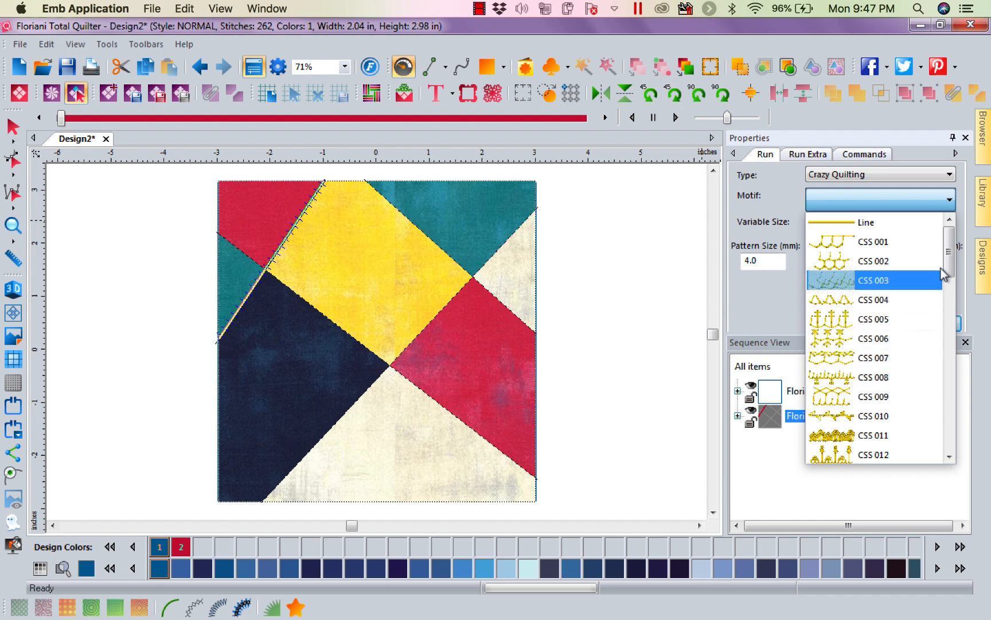
{"action": "left_click_drag", "start_coordinate": [949, 255], "coordinate": [950, 322]}
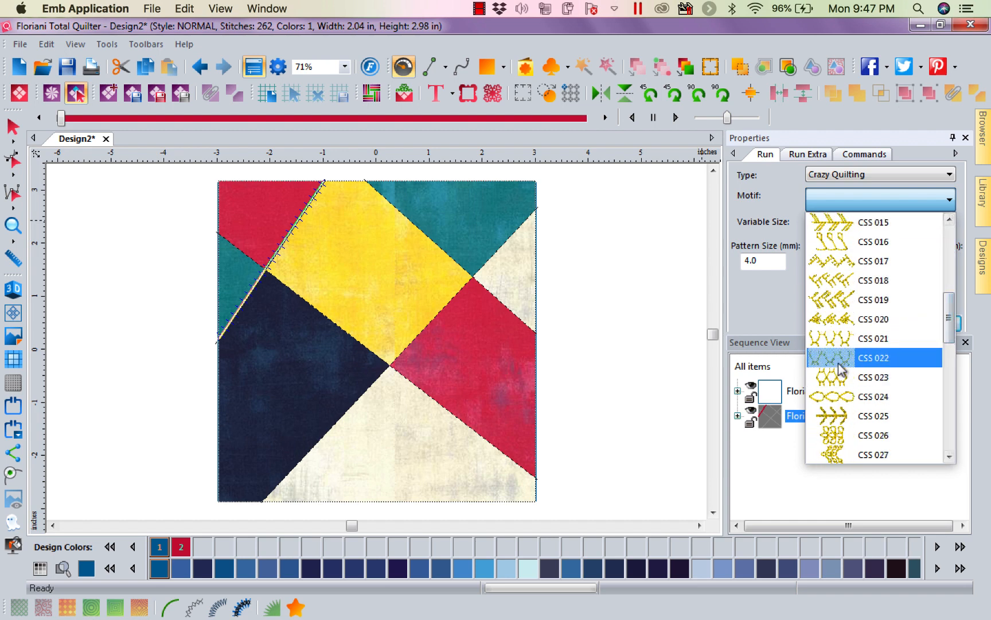
{"action": "left_click", "coordinate": [844, 397]}
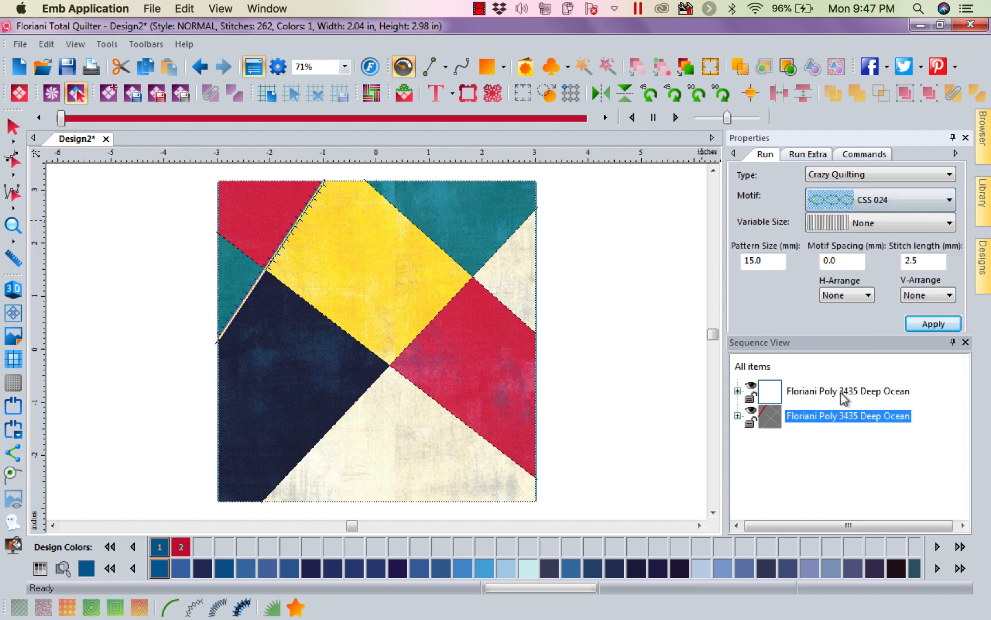
{"action": "left_click", "coordinate": [932, 324]}
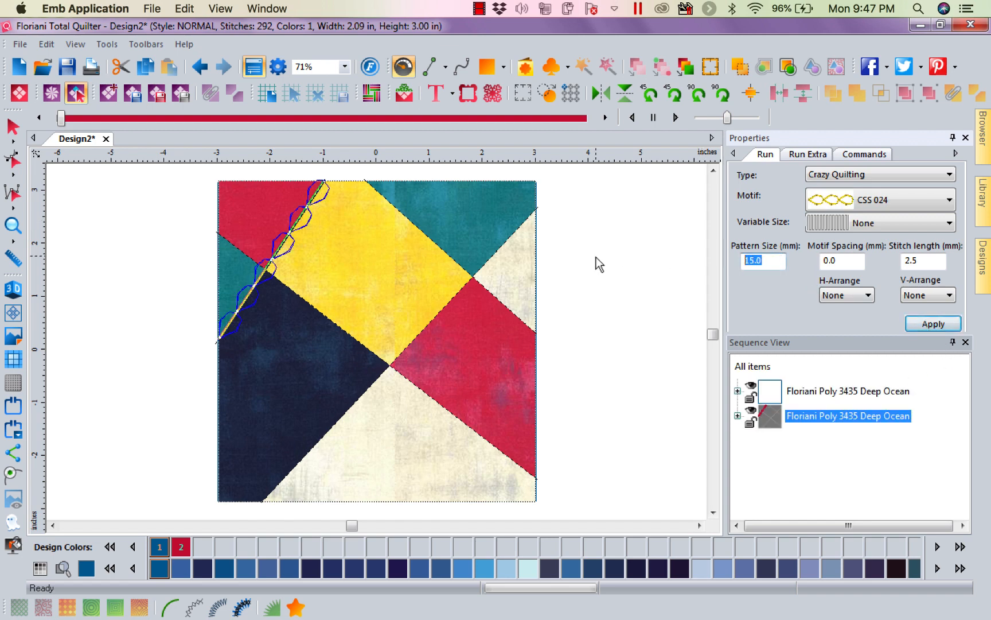
{"action": "type", "text": "8"}
{"action": "left_click", "coordinate": [934, 324]}
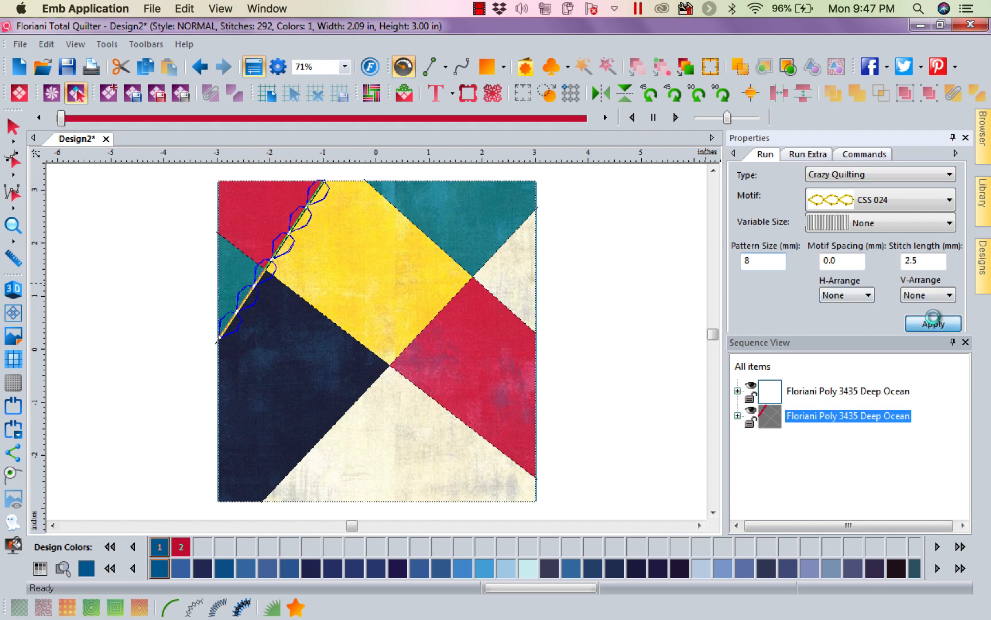
Add a motif run along the seam between the yellow and upper-right teal patches and choose the Crazy Quilting motif CSS 006.
{"action": "left_click", "coordinate": [415, 232]}
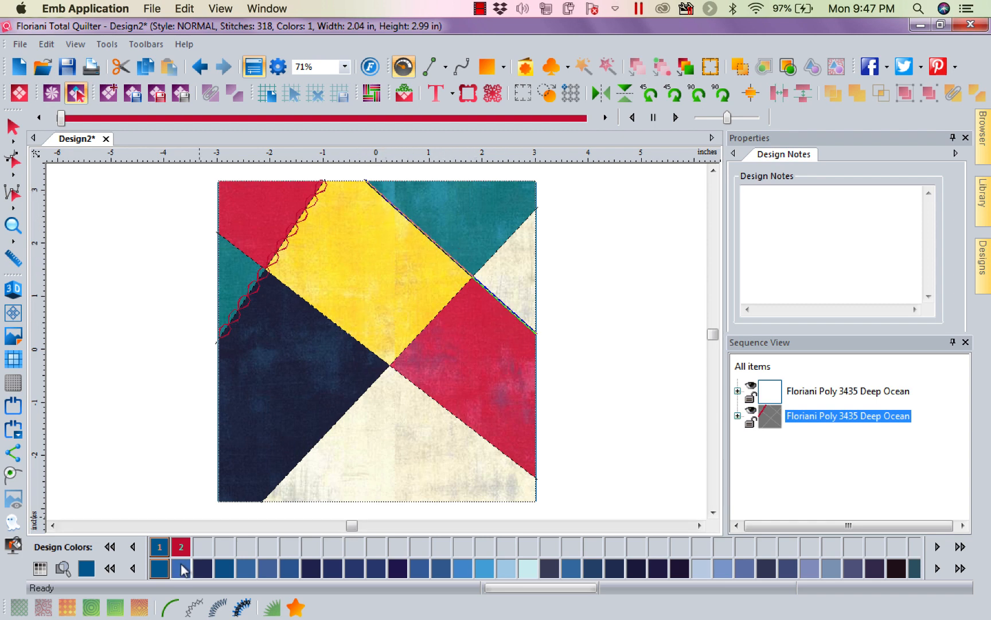
{"action": "left_click", "coordinate": [194, 608]}
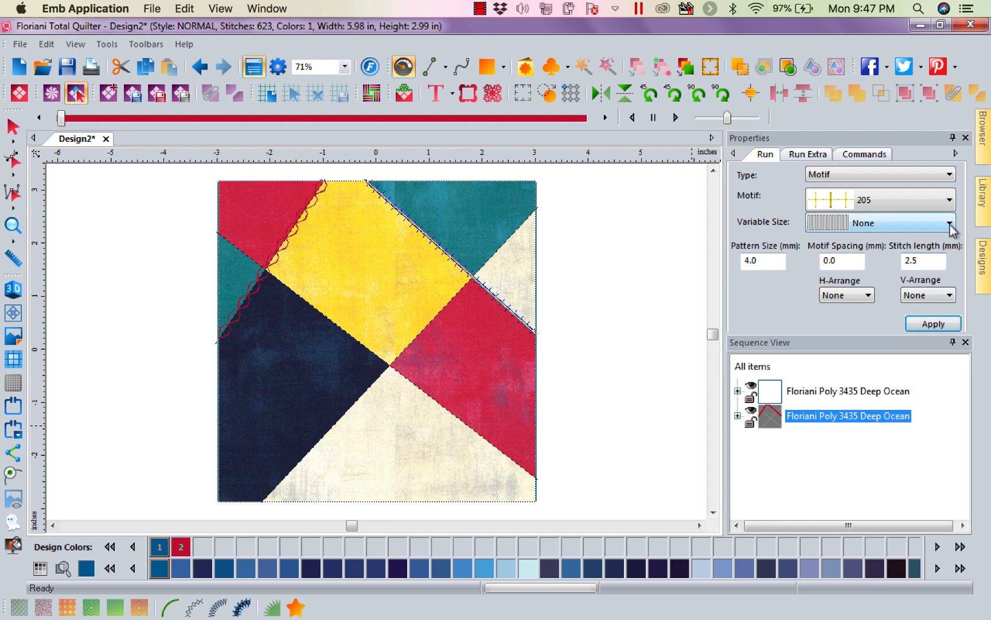
{"action": "left_click", "coordinate": [947, 199]}
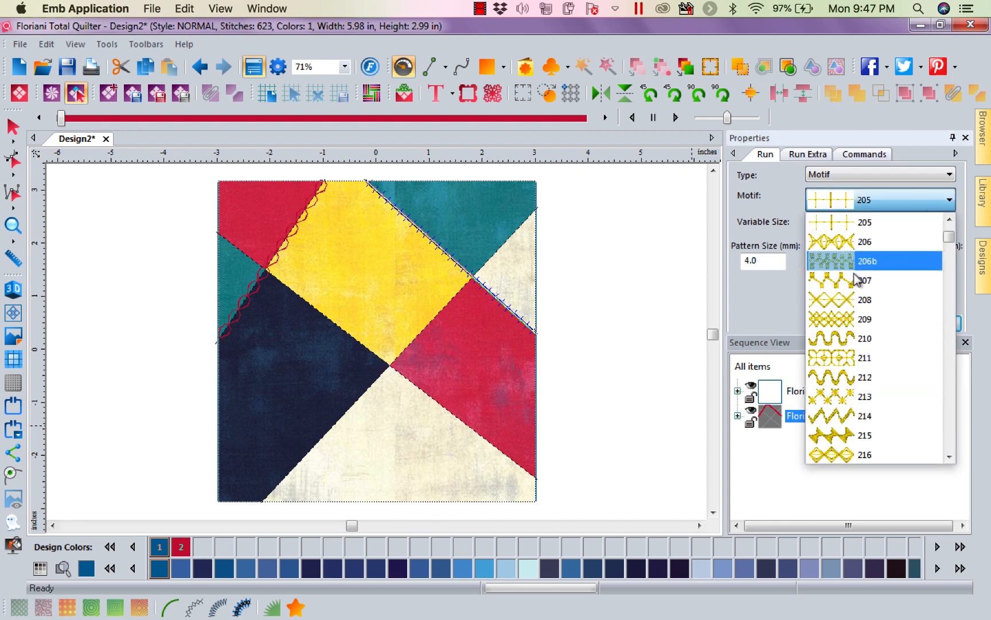
{"action": "left_click", "coordinate": [935, 175]}
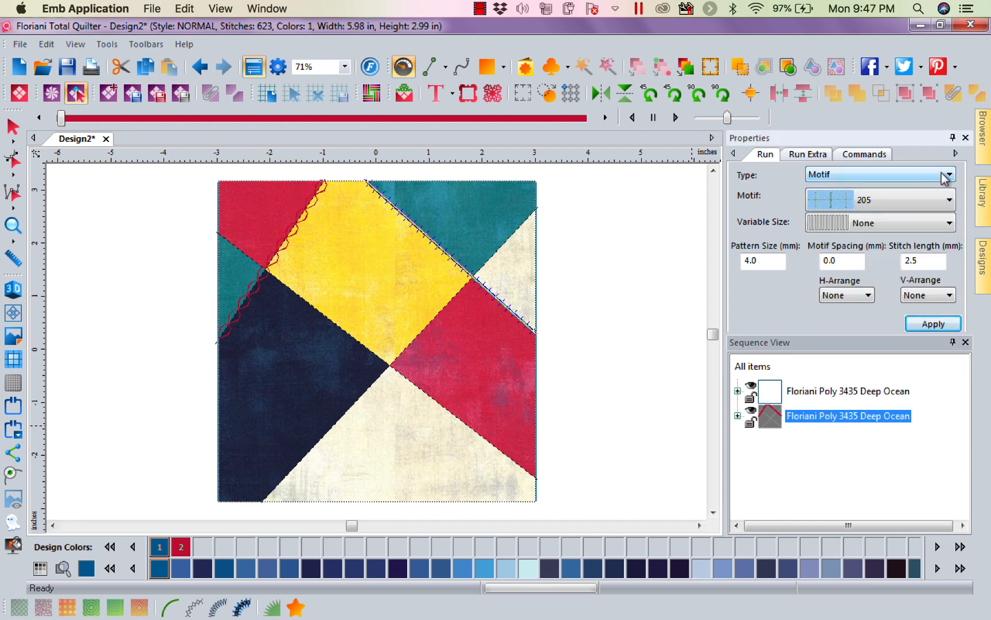
{"action": "left_click", "coordinate": [945, 175]}
{"action": "left_click", "coordinate": [843, 219]}
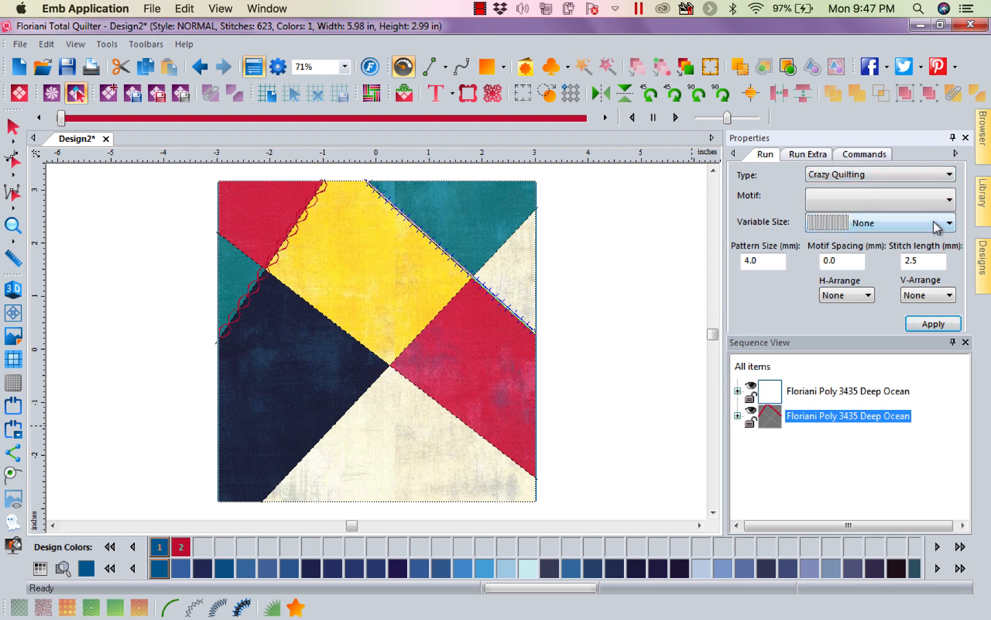
{"action": "left_click", "coordinate": [948, 199]}
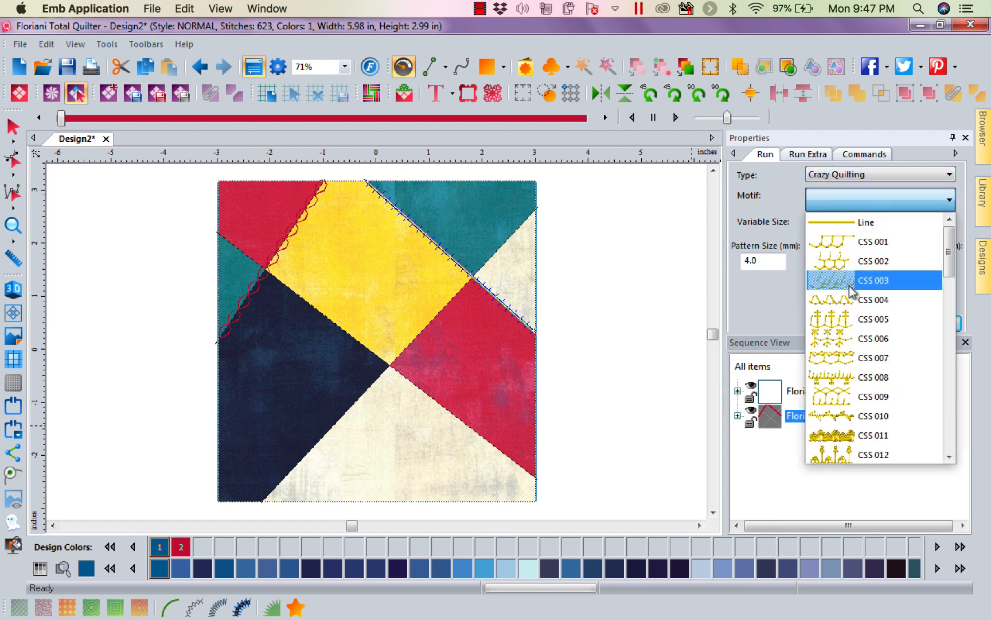
{"action": "left_click", "coordinate": [893, 343]}
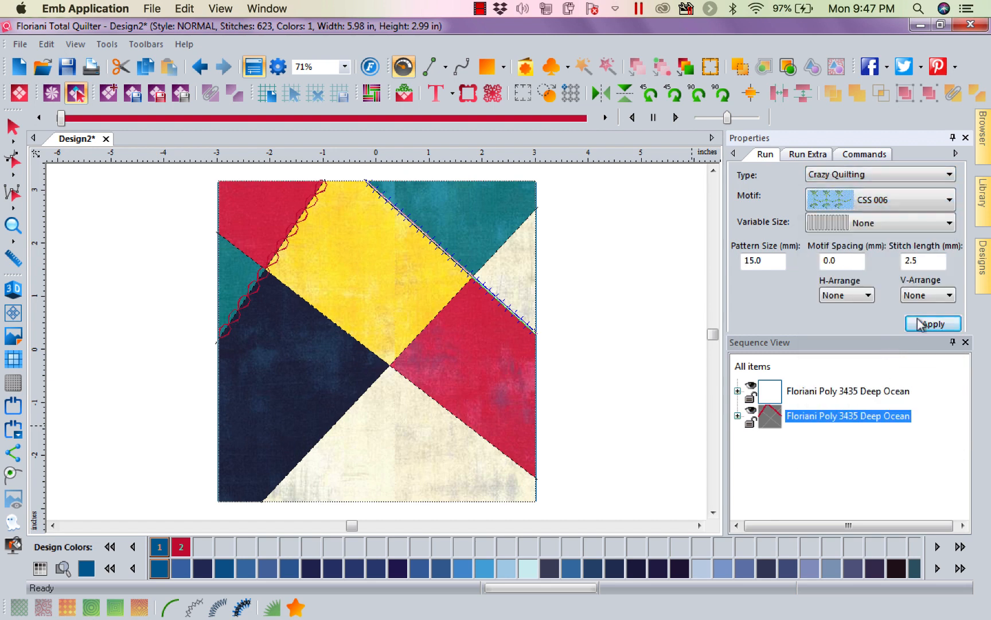
Try a pattern size of 10 mm for the CSS 006 motif along the seam.
{"action": "double_click", "coordinate": [760, 269]}
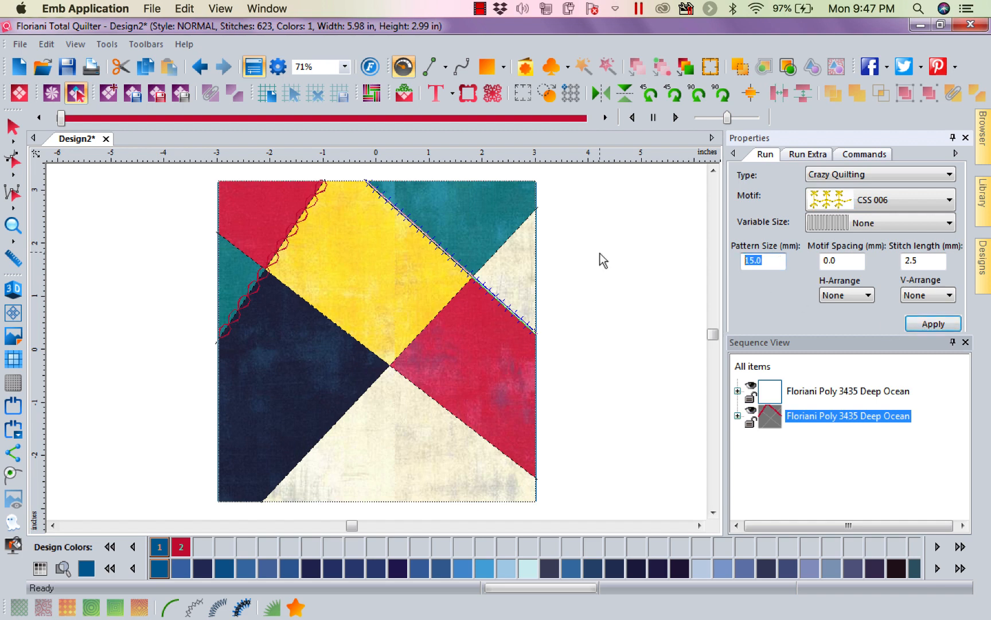
{"action": "type", "text": "10"}
{"action": "left_click", "coordinate": [947, 323]}
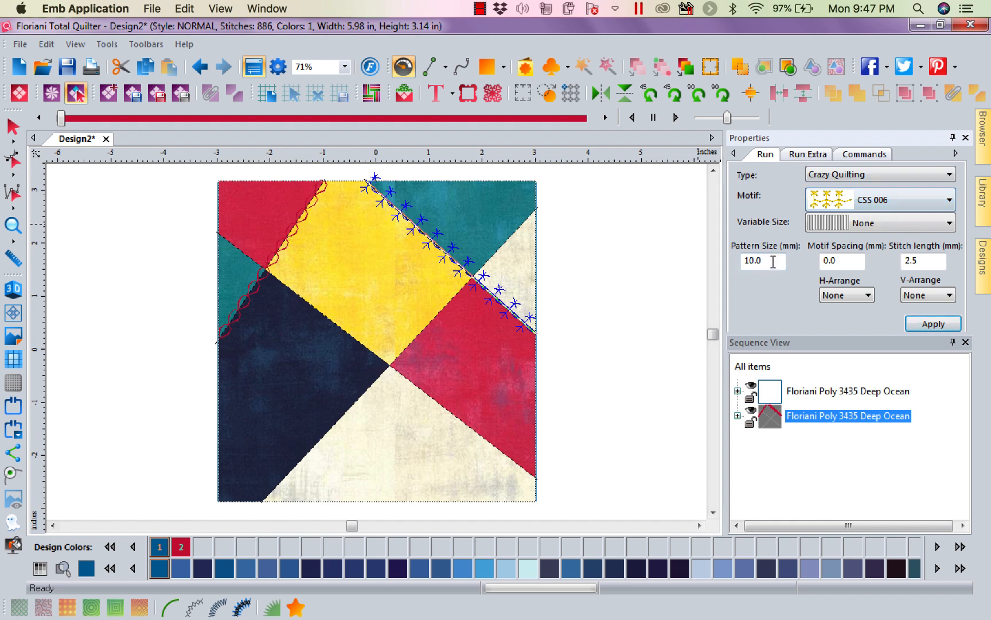
Apply a pattern size of 8 mm to the CSS 006 motif along the seam.
{"action": "left_click_drag", "start_coordinate": [772, 260], "coordinate": [538, 246]}
{"action": "type", "text": "8"}
{"action": "left_click", "coordinate": [931, 325]}
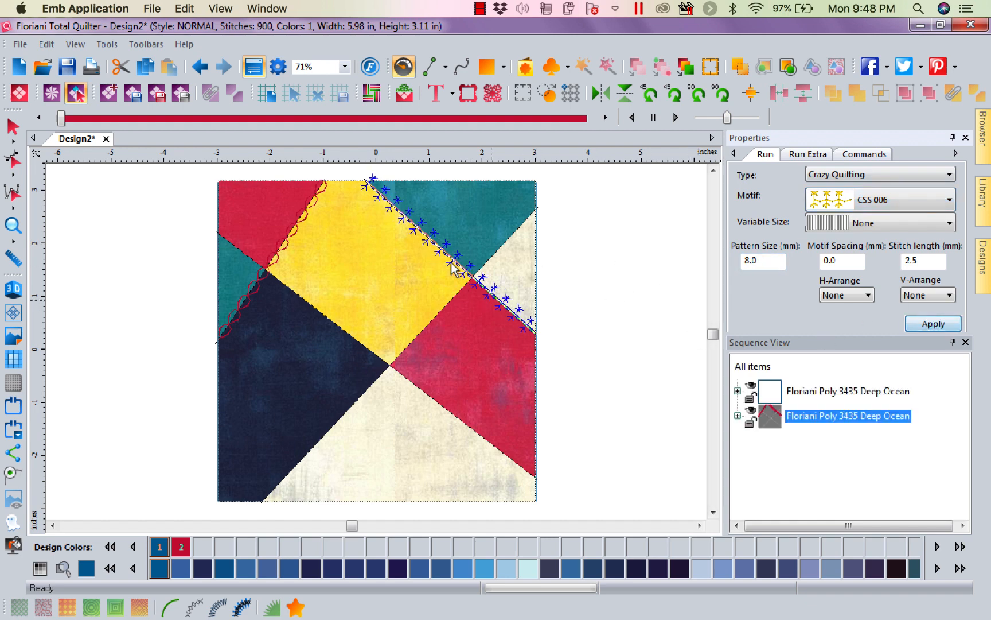
Add a motif run along the seam rising from the lower edge to the upper-right edge, using Crazy Quilting motif CSS 025.
{"action": "left_click", "coordinate": [435, 316]}
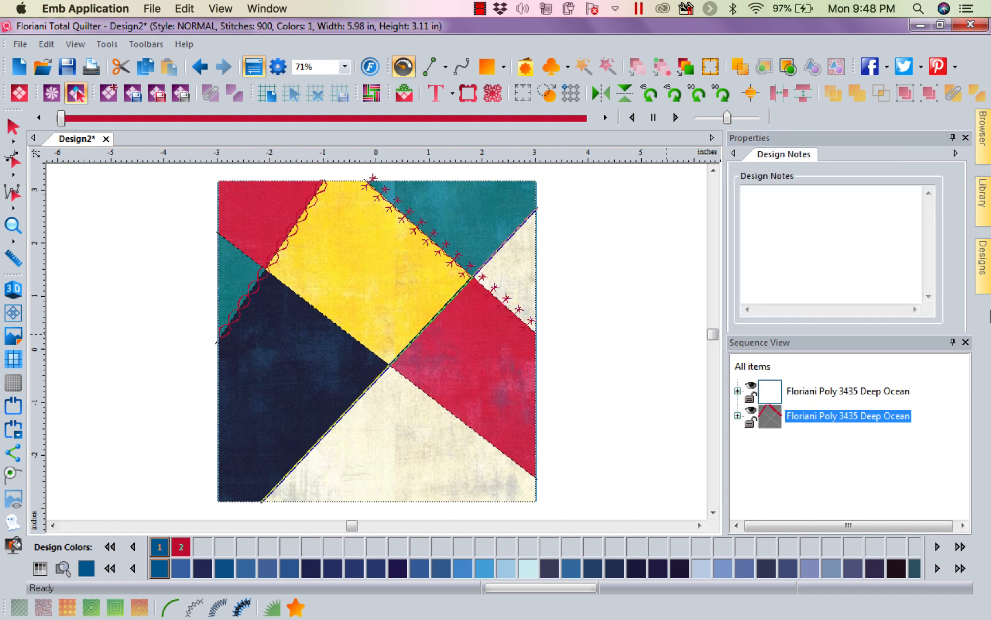
{"action": "left_click", "coordinate": [192, 608]}
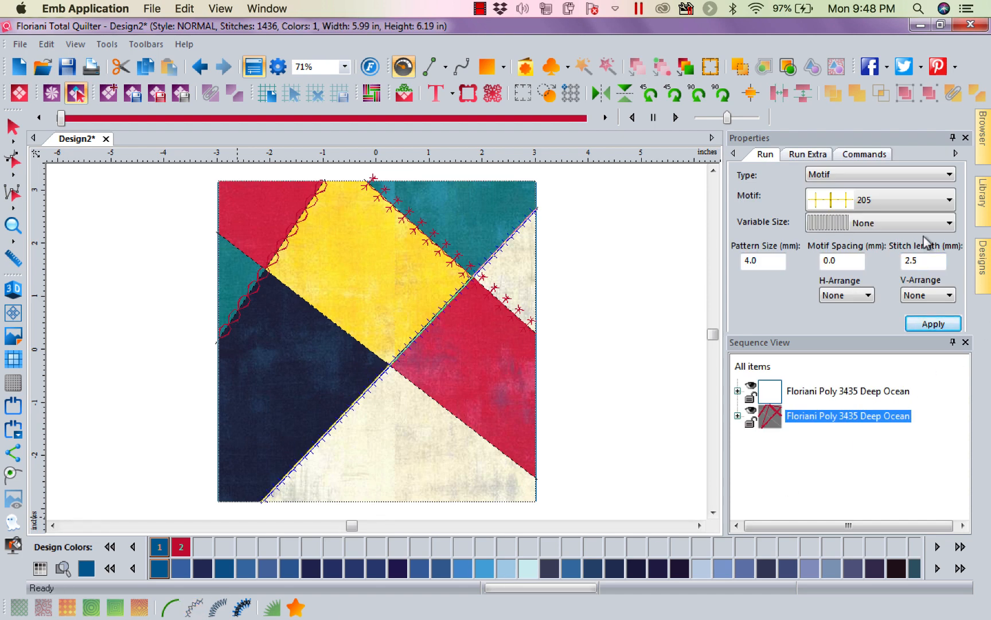
{"action": "left_click", "coordinate": [943, 175]}
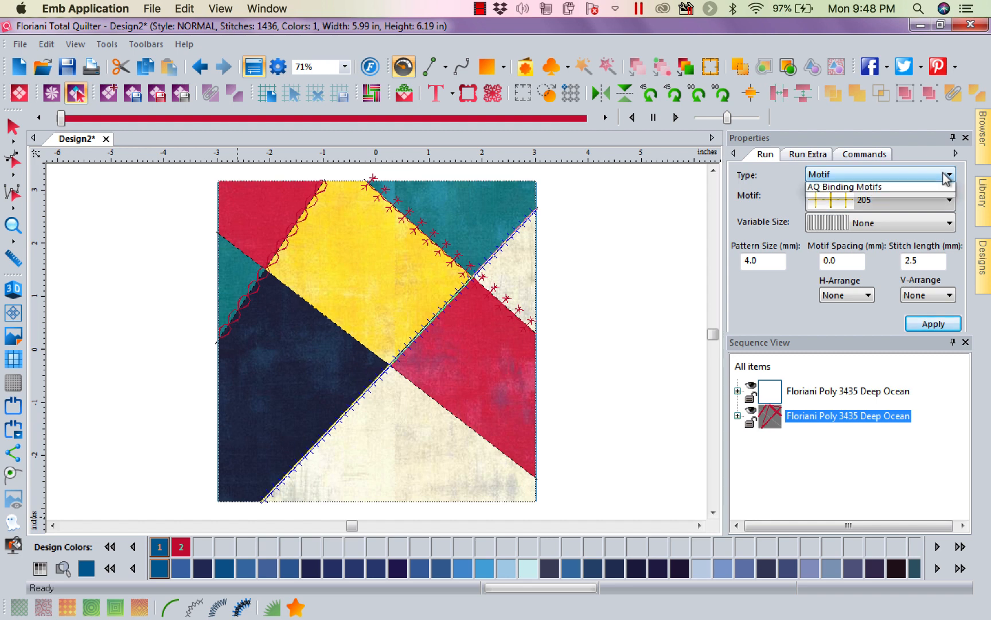
{"action": "left_click", "coordinate": [871, 221]}
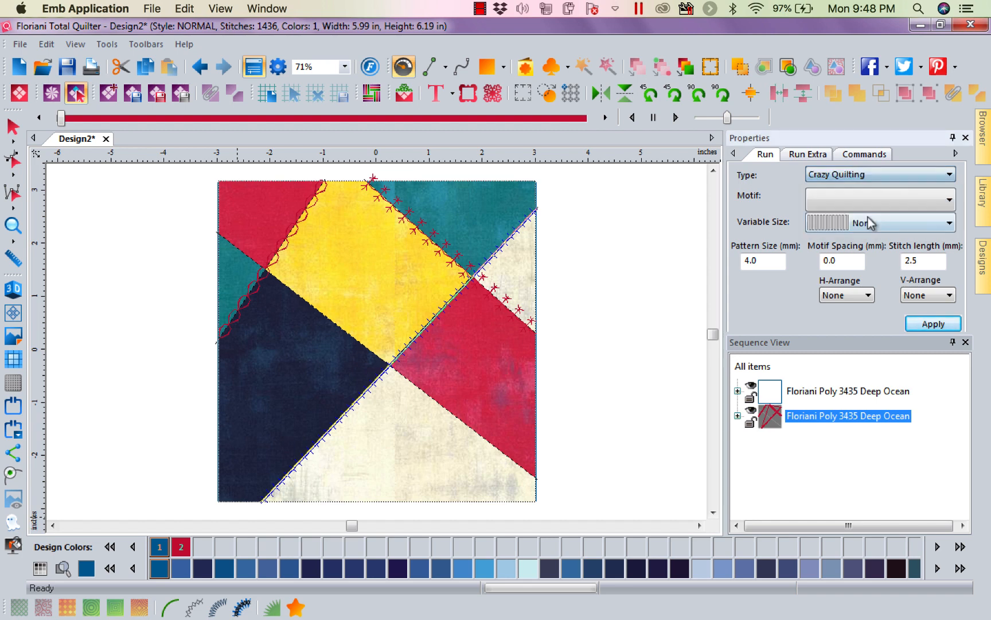
{"action": "left_click", "coordinate": [945, 202]}
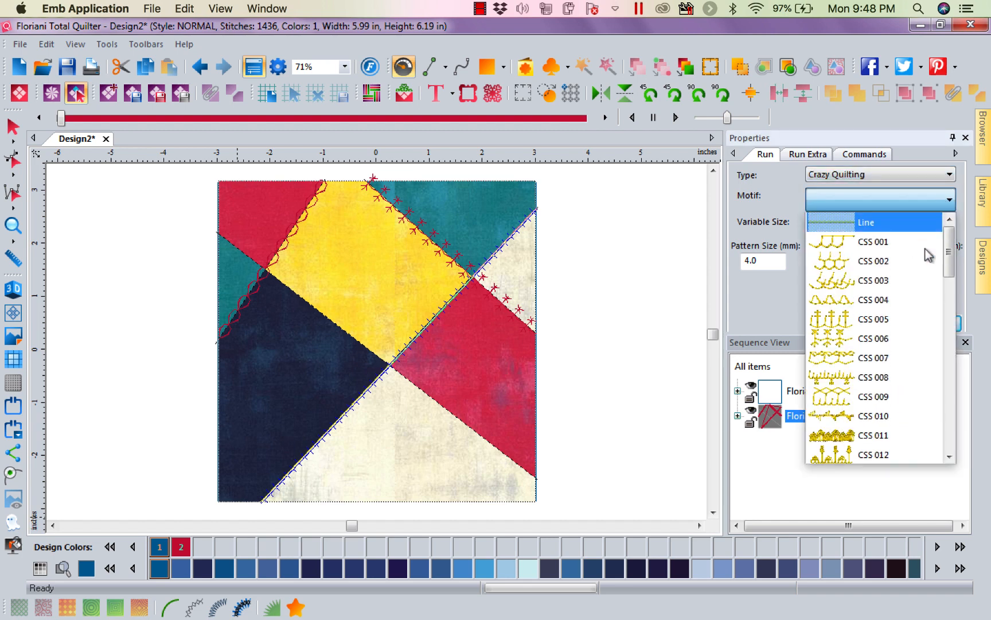
{"action": "left_click_drag", "start_coordinate": [948, 261], "coordinate": [947, 344]}
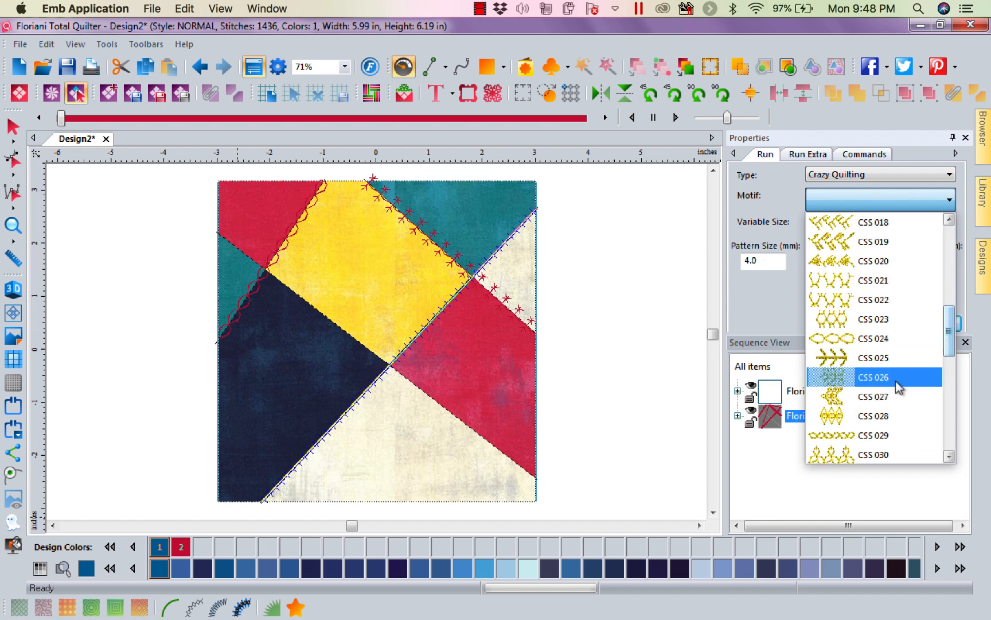
{"action": "left_click", "coordinate": [870, 356]}
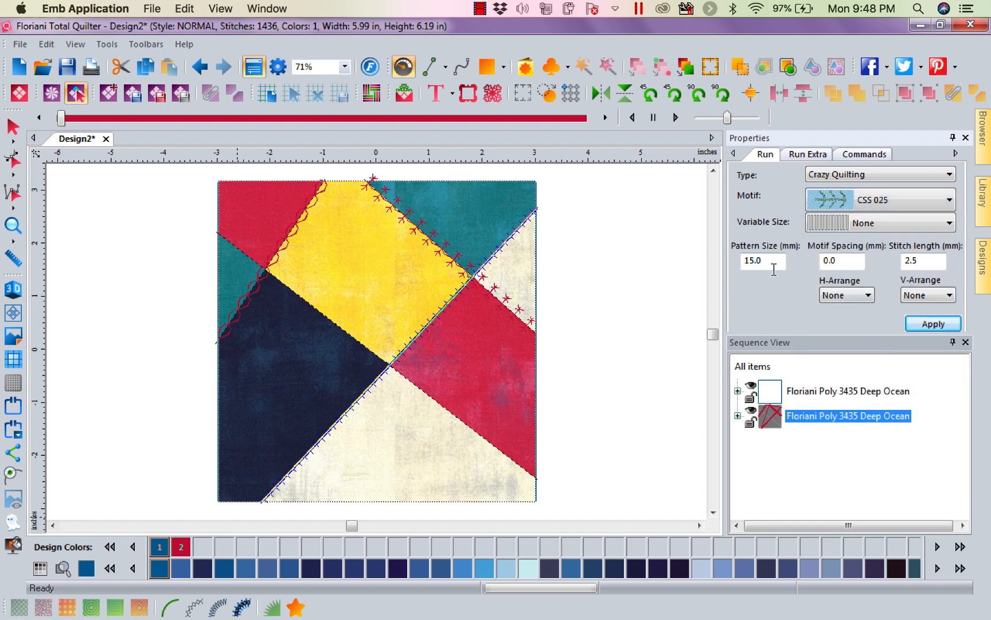
Try a pattern size of 8 mm for the CSS 025 motif along the rising seam.
{"action": "left_click_drag", "start_coordinate": [773, 264], "coordinate": [539, 242]}
{"action": "type", "text": "8"}
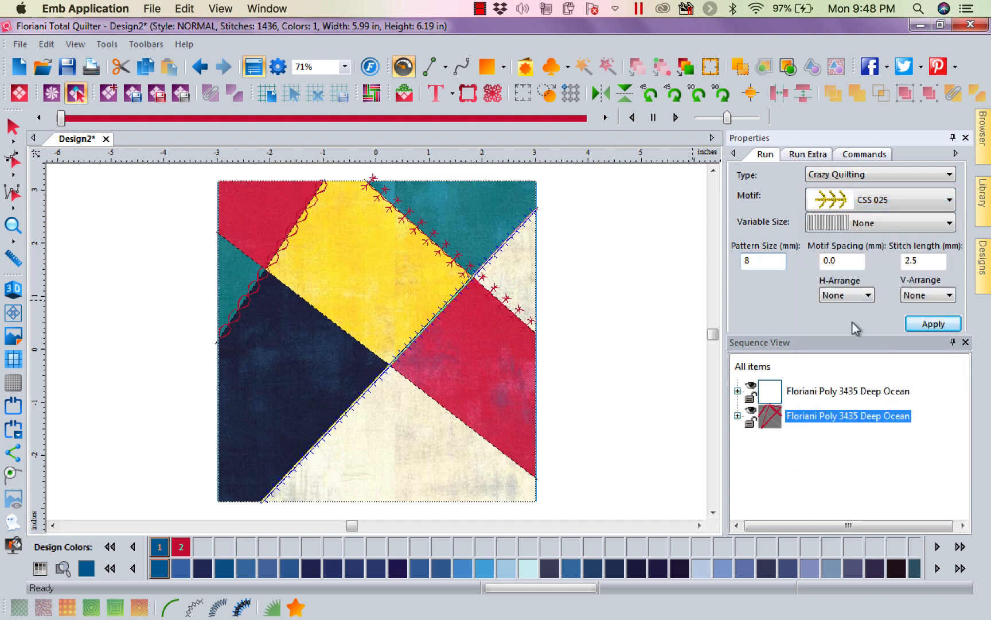
{"action": "left_click", "coordinate": [933, 324]}
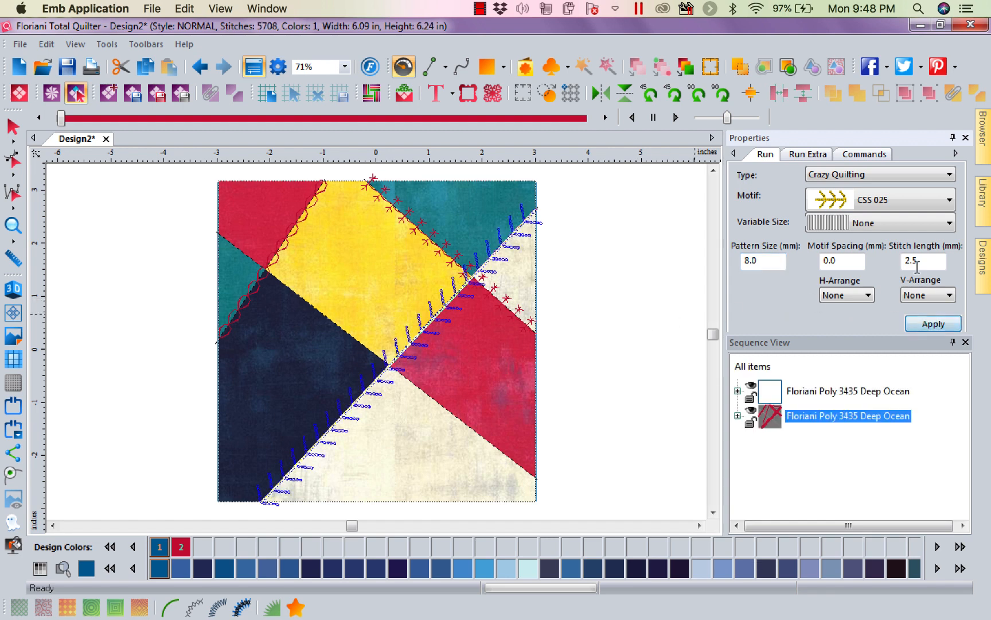
Apply a pattern size of 5 mm to the CSS 025 motif along the rising seam.
{"action": "left_click_drag", "start_coordinate": [772, 261], "coordinate": [556, 246]}
{"action": "left_click", "coordinate": [947, 325]}
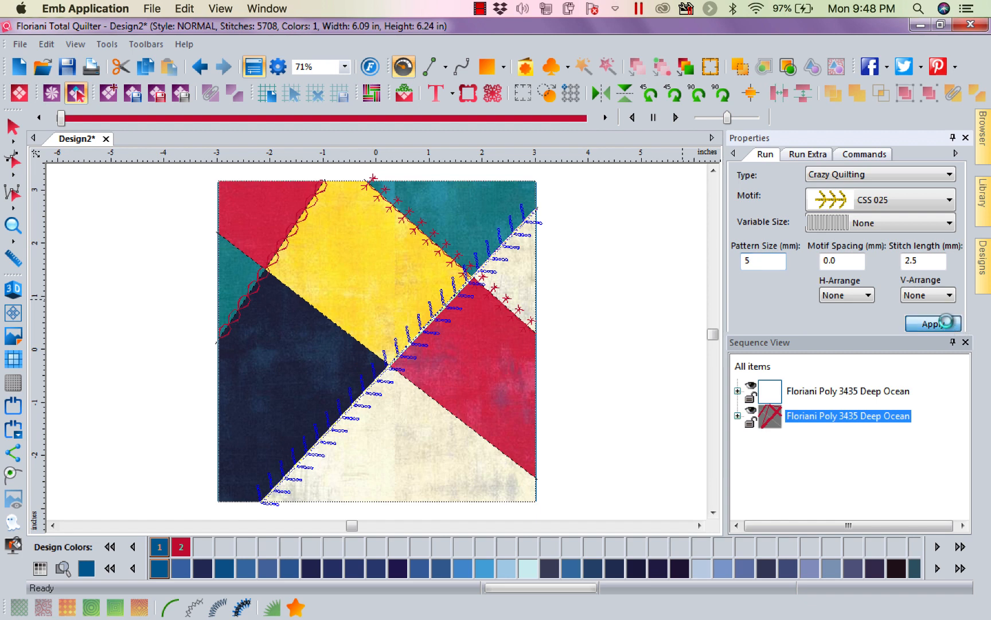
Add a motif run along the long seam descending to the lower-right edge, using Crazy Quilting motif CSS 030 with a 6 mm pattern size.
{"action": "left_click", "coordinate": [338, 328]}
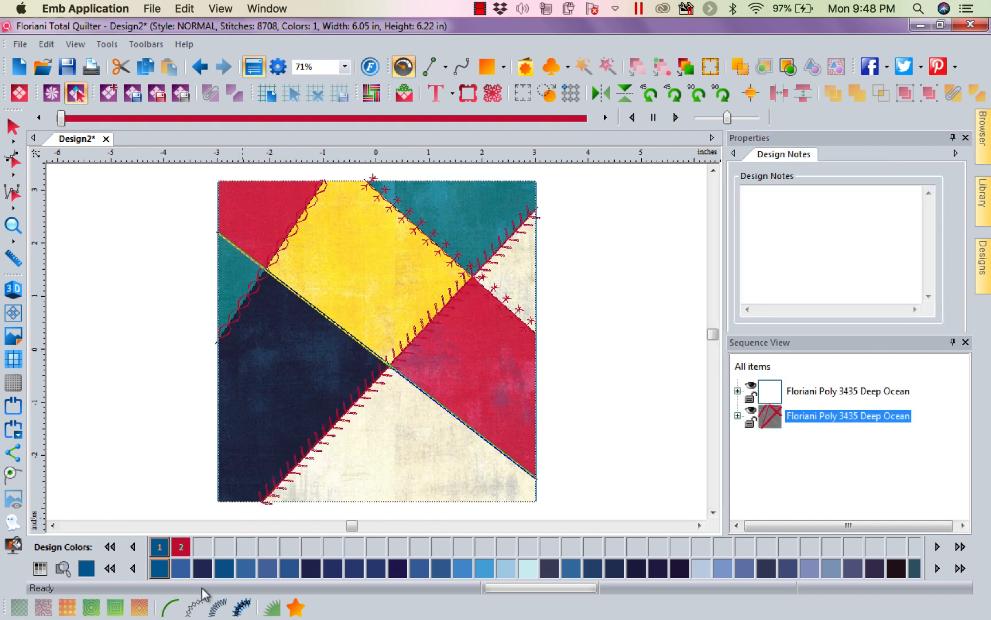
{"action": "left_click", "coordinate": [195, 606]}
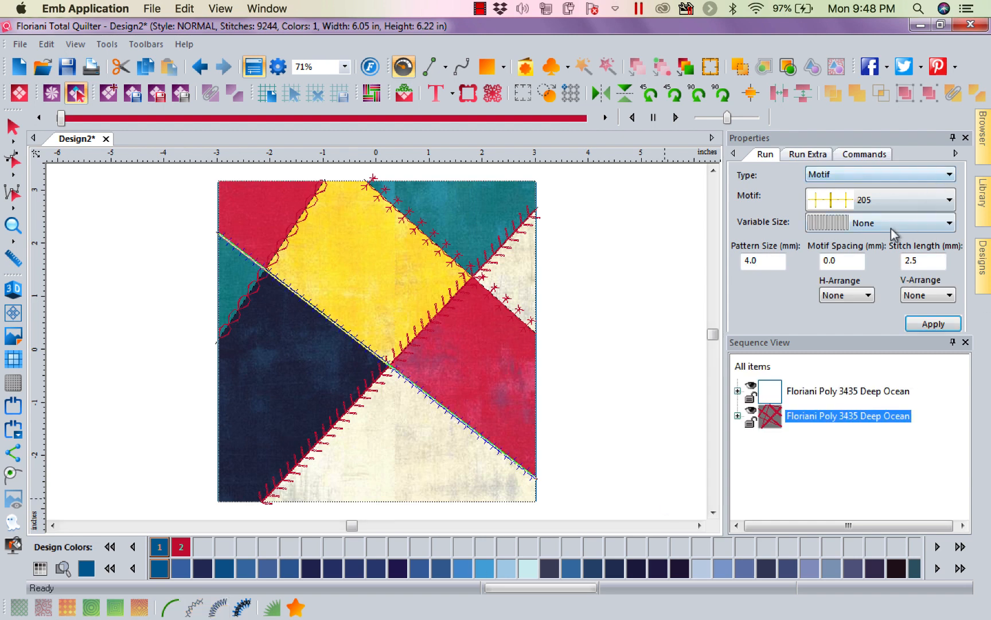
{"action": "left_click", "coordinate": [948, 174]}
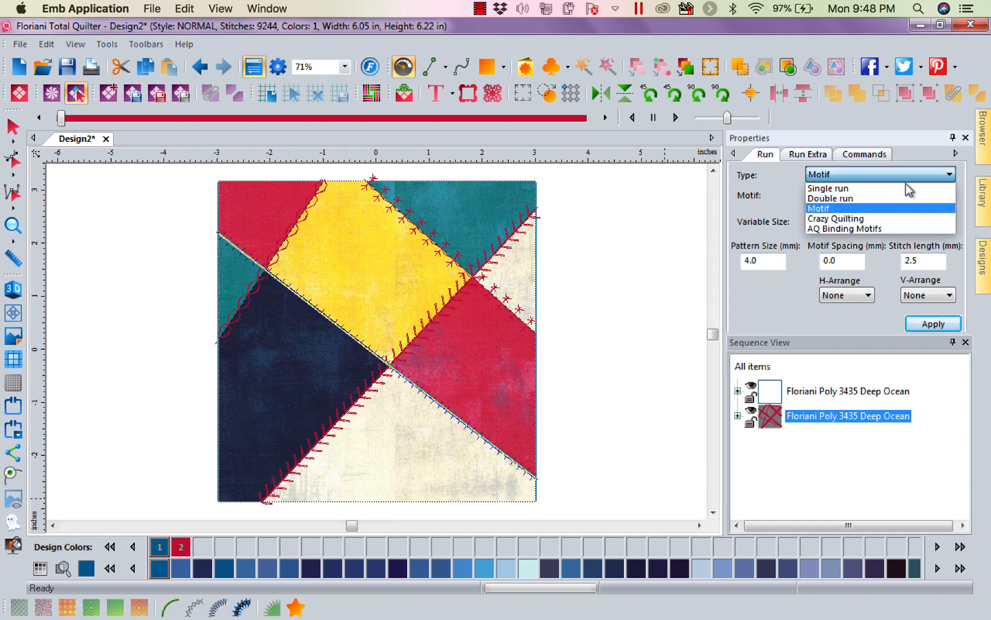
{"action": "left_click", "coordinate": [870, 221]}
{"action": "left_click", "coordinate": [943, 200]}
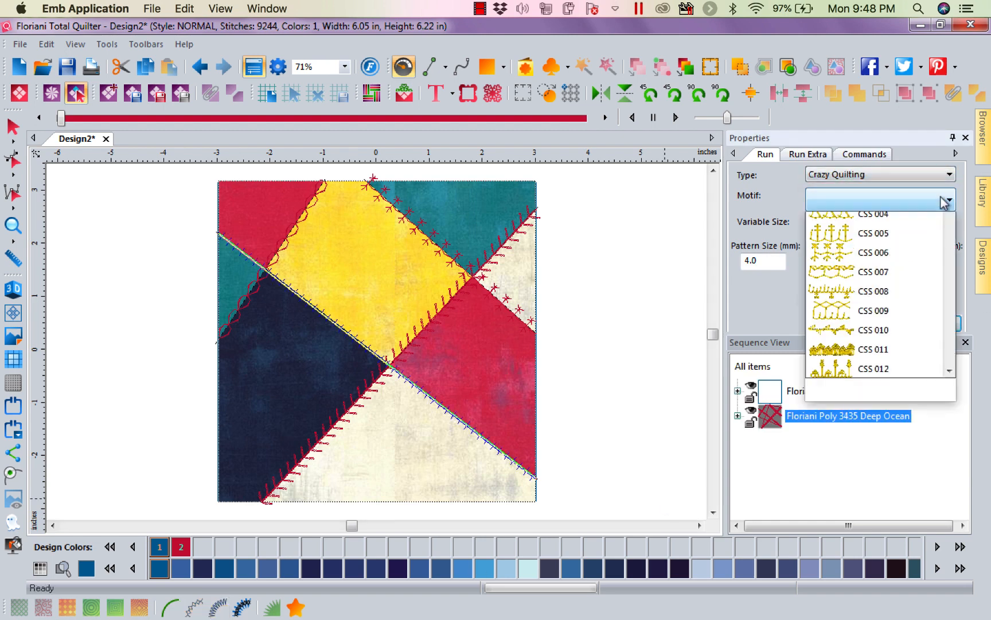
{"action": "left_click_drag", "start_coordinate": [951, 260], "coordinate": [956, 349]}
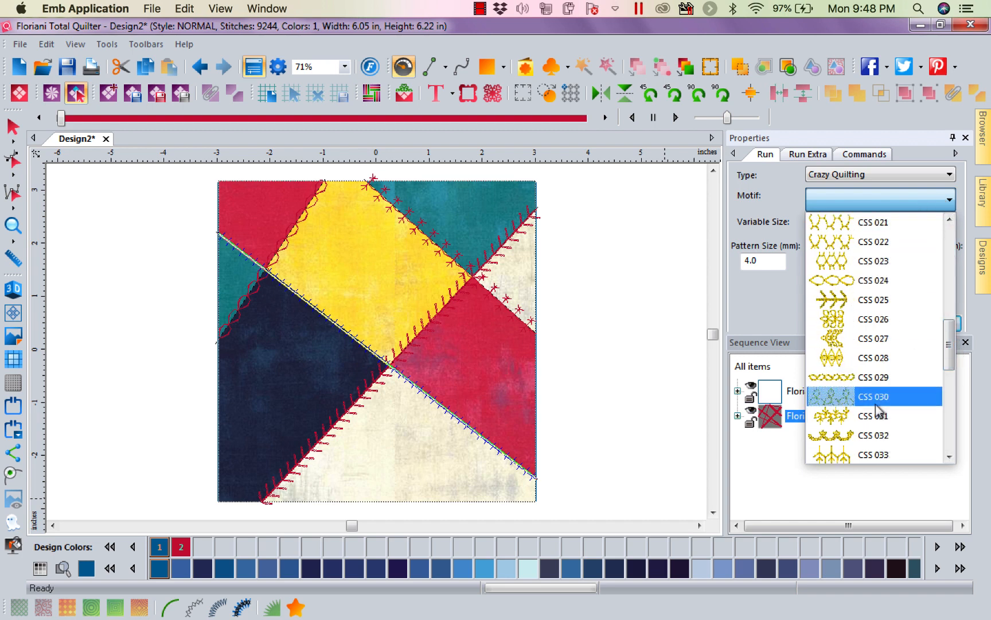
{"action": "left_click", "coordinate": [876, 401]}
{"action": "left_click", "coordinate": [762, 261]}
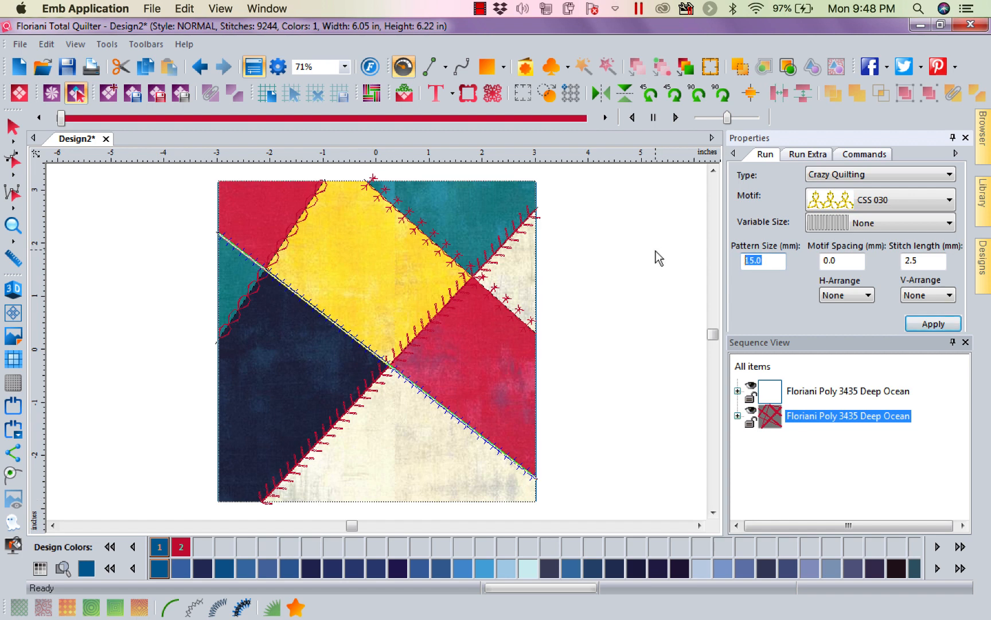
{"action": "type", "text": "6"}
{"action": "left_click", "coordinate": [946, 326]}
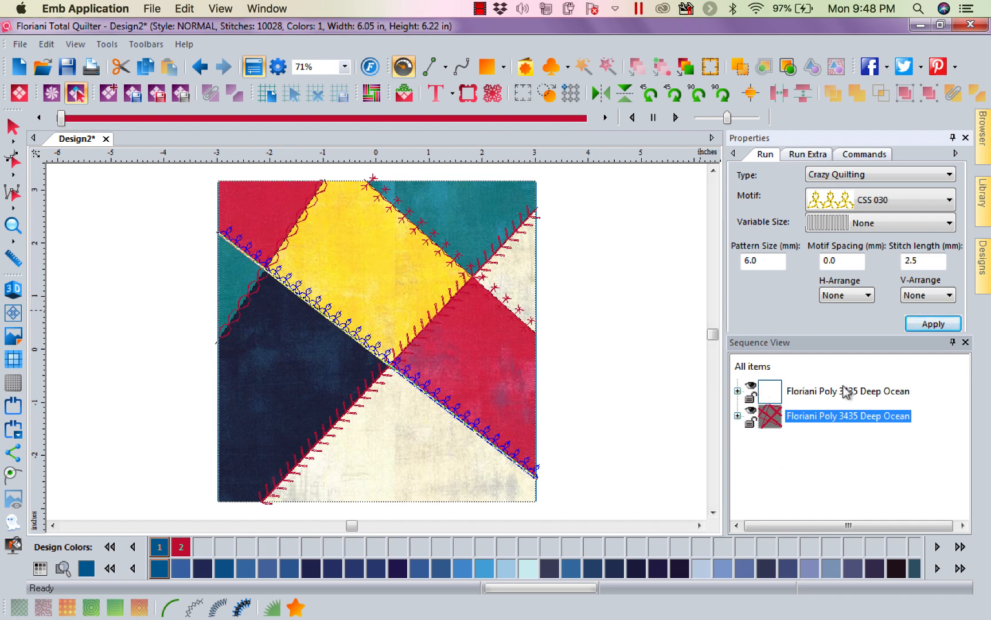
Delete the separate Artwork item's colour group from the sequence and select the Block object.
{"action": "left_click", "coordinate": [738, 391]}
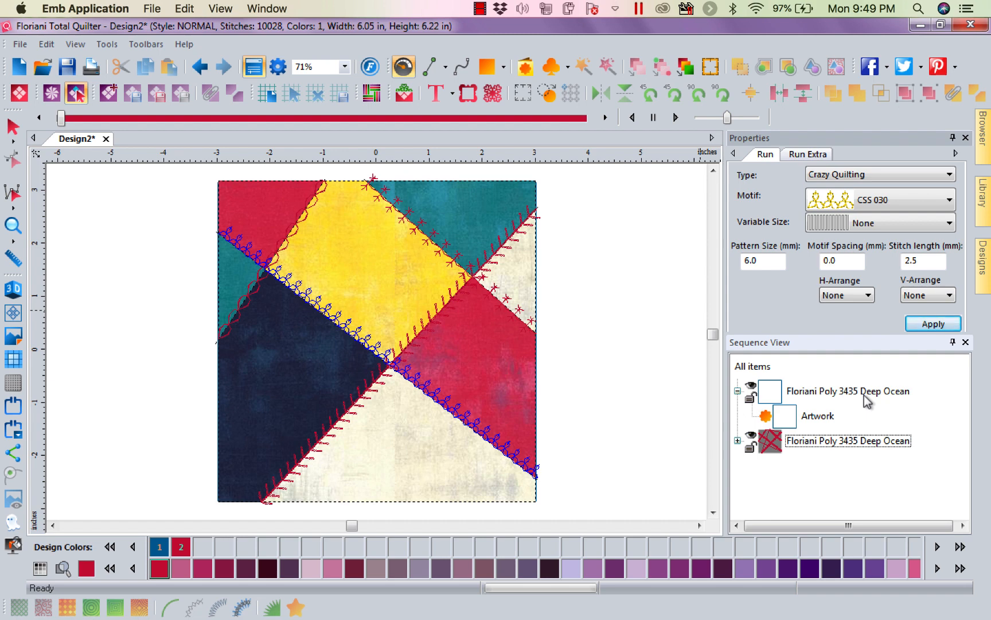
{"action": "left_click", "coordinate": [860, 392]}
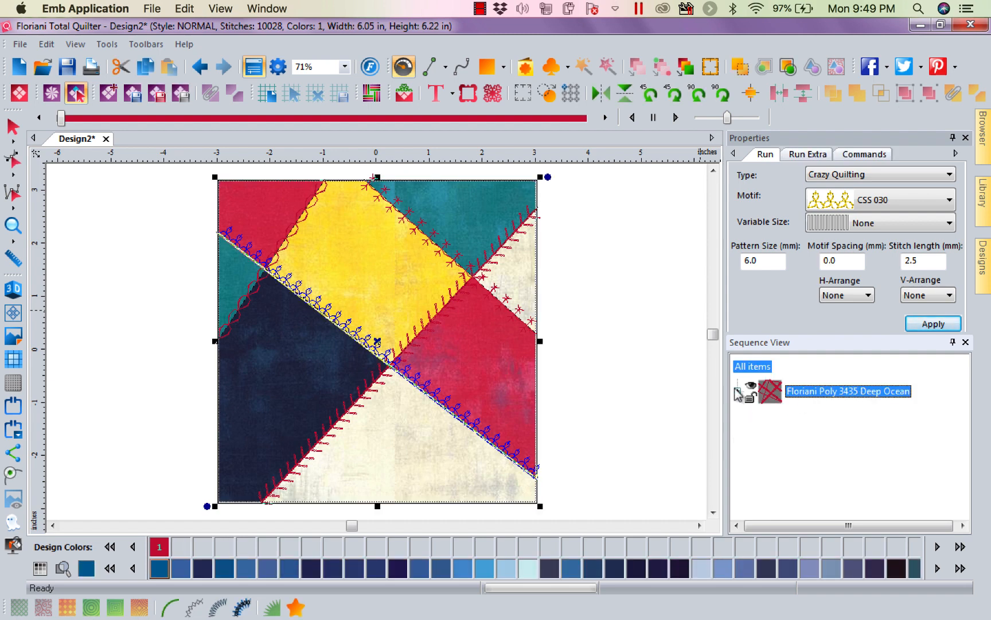
{"action": "left_click", "coordinate": [737, 391]}
{"action": "left_click", "coordinate": [791, 418]}
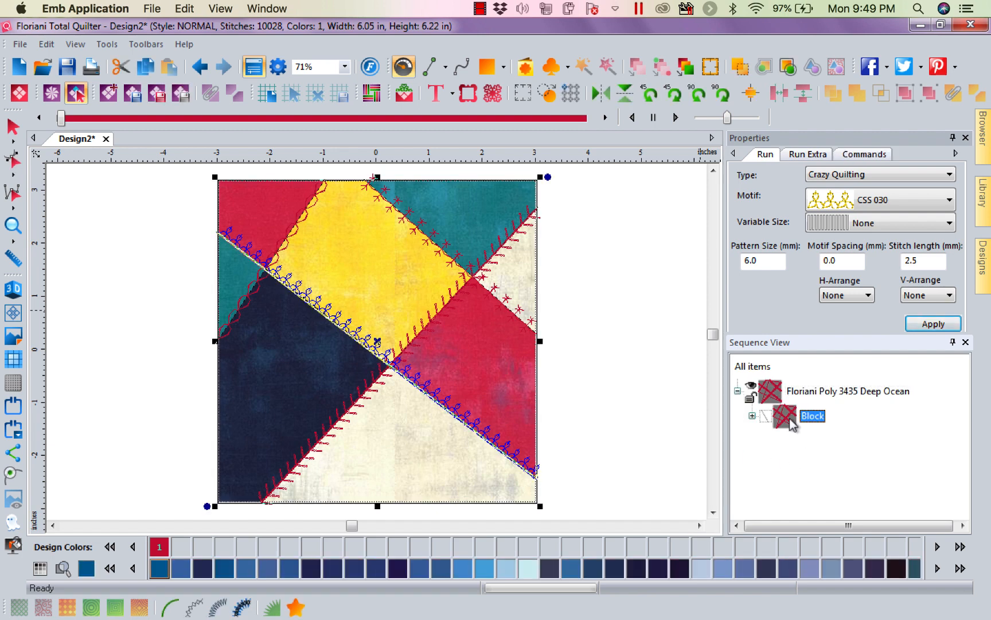
Export the block's stitch and cut files under the project name Crazy Patch, and close the output folder.
{"action": "left_click", "coordinate": [133, 95]}
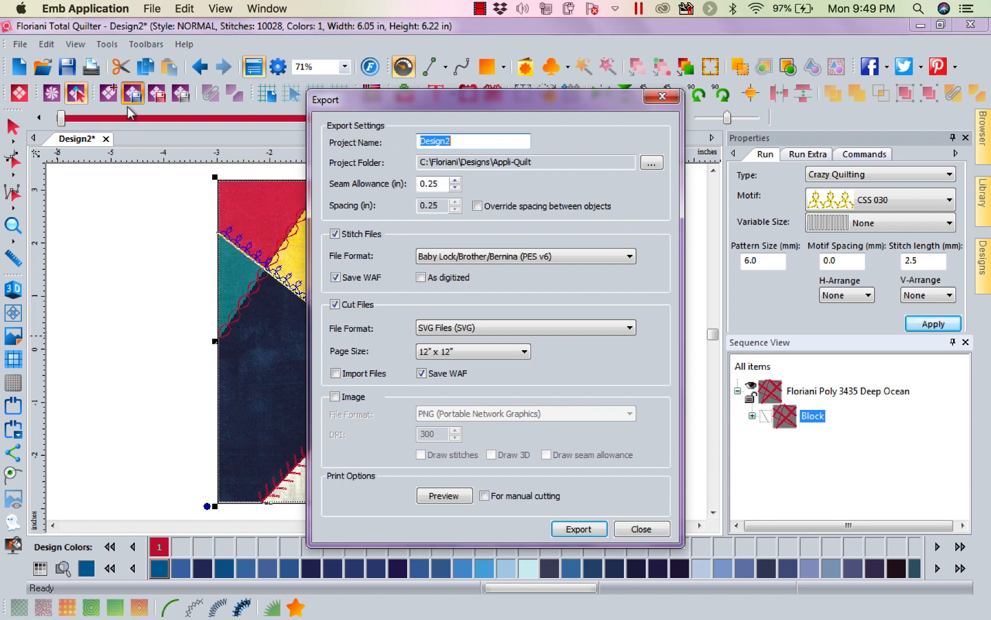
{"action": "left_click", "coordinate": [460, 145]}
{"action": "left_click_drag", "start_coordinate": [461, 145], "coordinate": [258, 138]}
{"action": "type", "text": "Crazy Patch"}
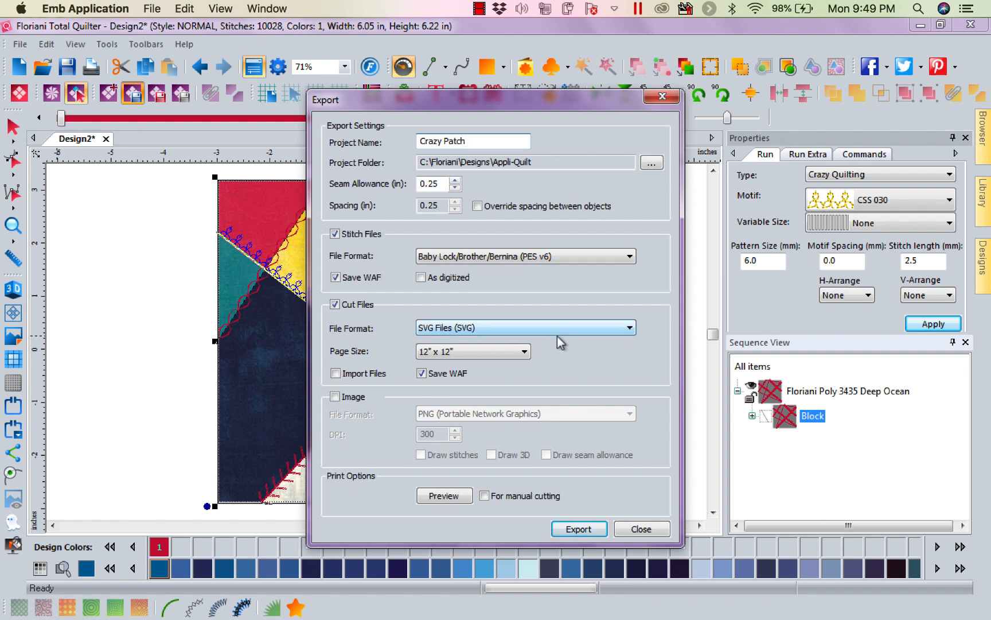
{"action": "left_click", "coordinate": [578, 529]}
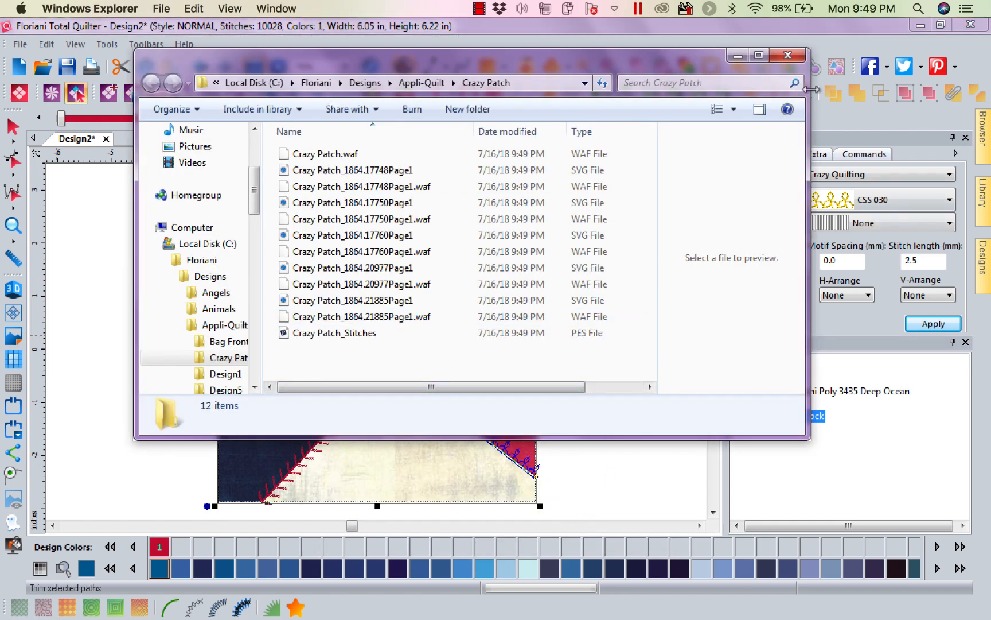
{"action": "left_click", "coordinate": [784, 58]}
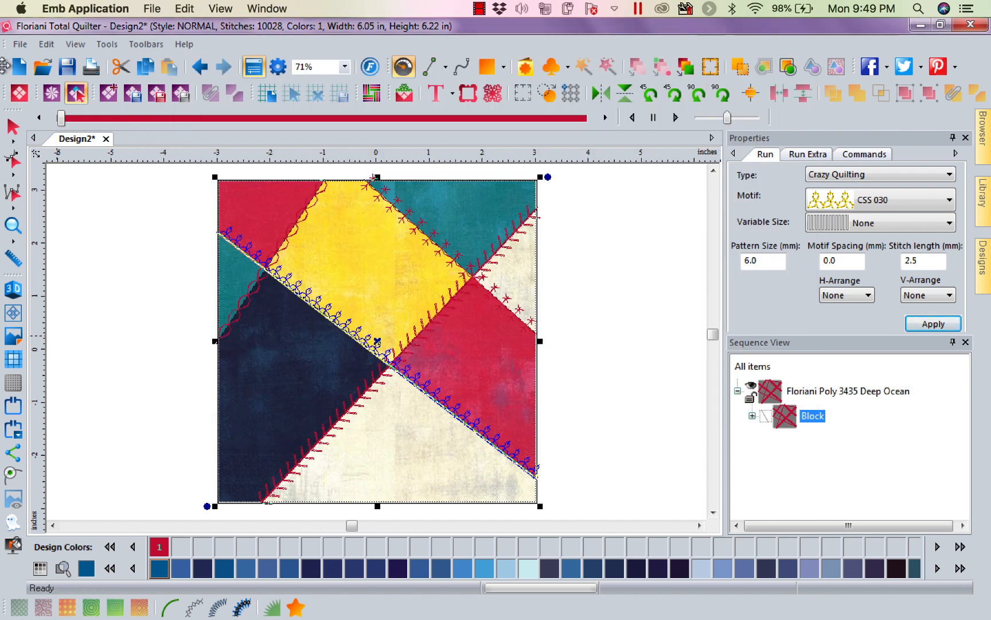
Create a new design and choose the Crazy Patch folder under Appli-Quilt in the design library.
{"action": "left_click", "coordinate": [18, 68]}
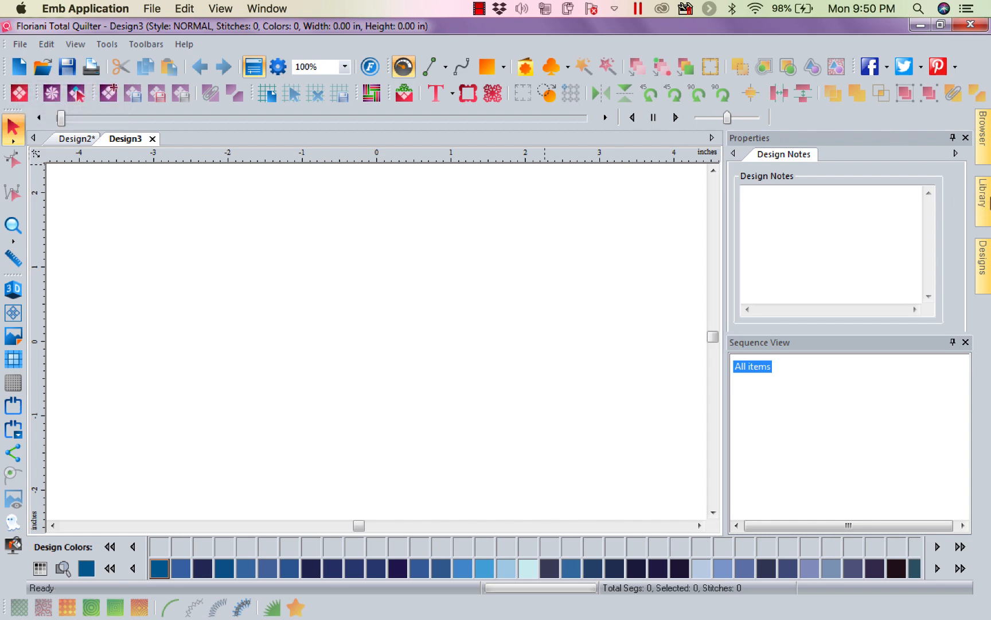
{"action": "mouse_move", "coordinate": [988, 201]}
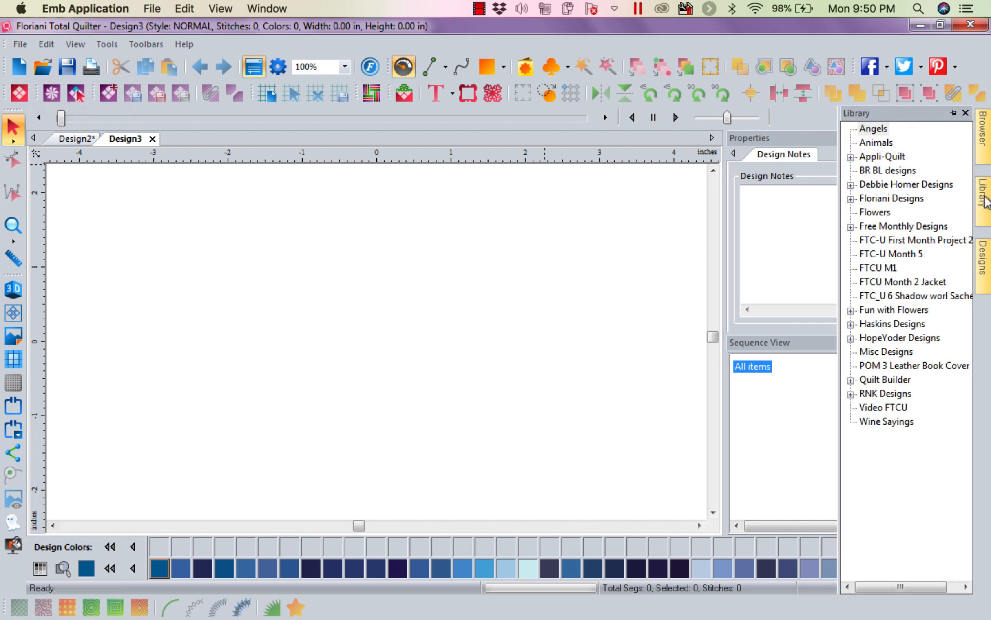
{"action": "left_click", "coordinate": [851, 158]}
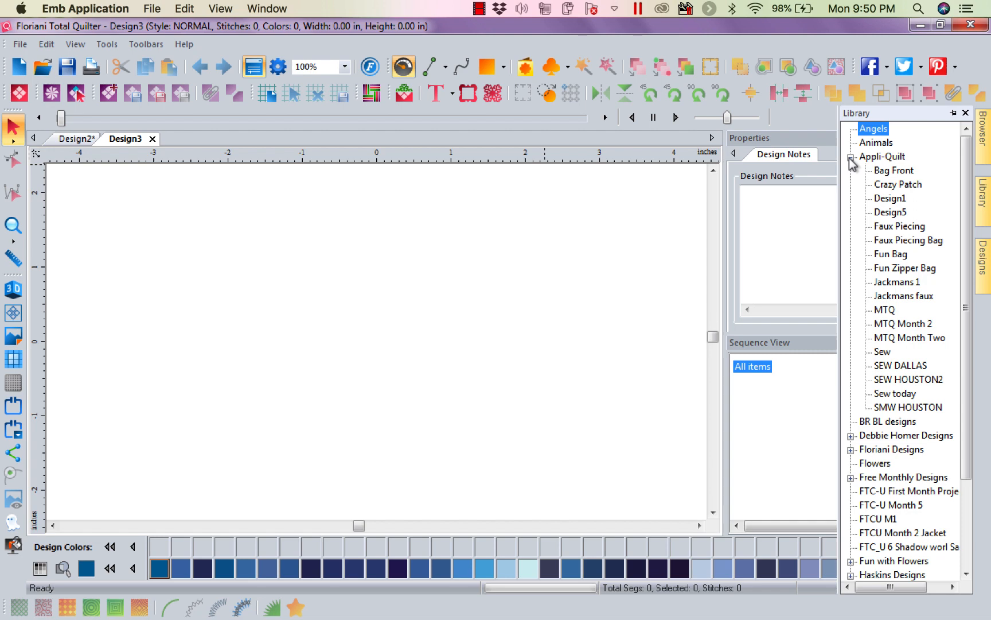
{"action": "left_click", "coordinate": [882, 190]}
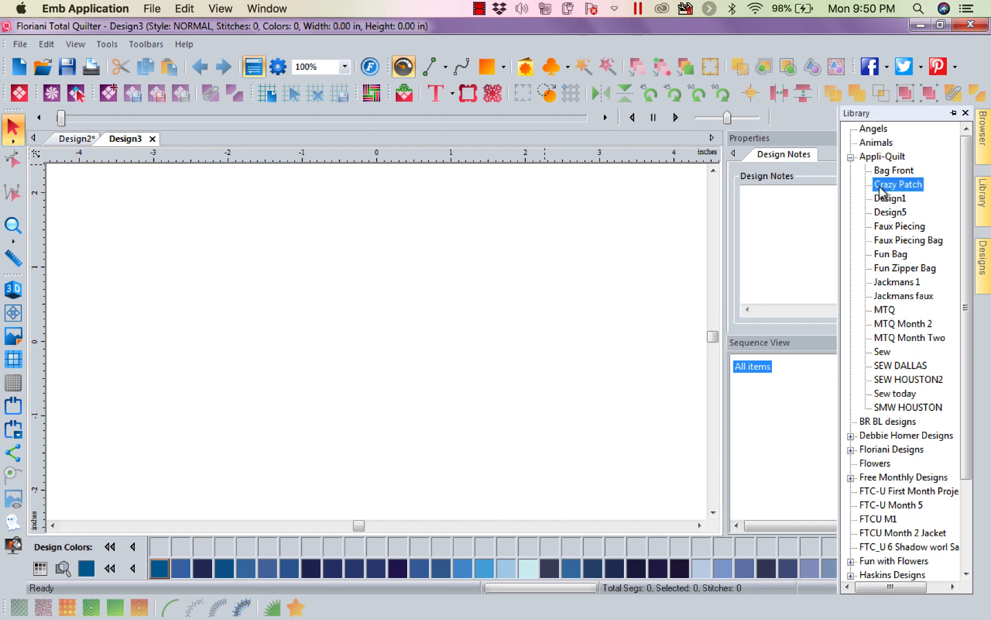
Browse the folder's designs and place the cut file Crazy Patch_1864.17760Page1.waf into the new design.
{"action": "left_click", "coordinate": [984, 257]}
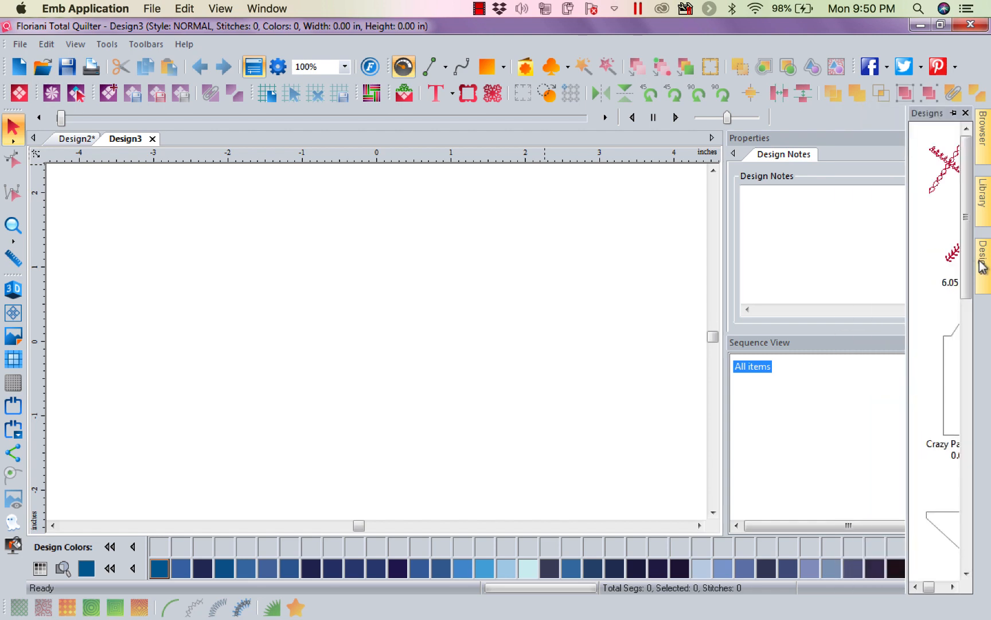
{"action": "left_click_drag", "start_coordinate": [907, 278], "coordinate": [746, 274]}
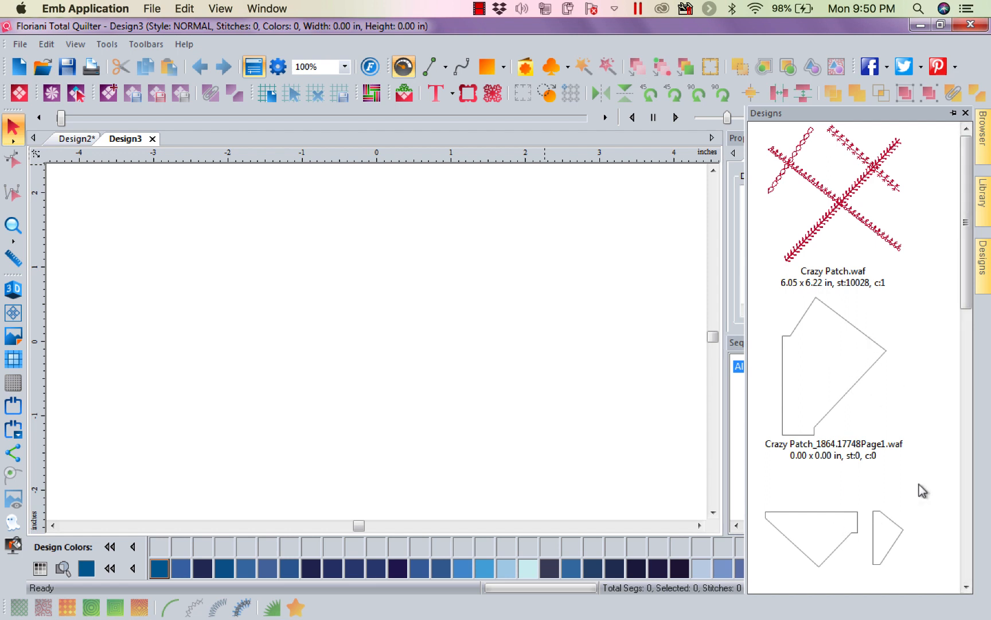
{"action": "left_click_drag", "start_coordinate": [968, 270], "coordinate": [968, 416]}
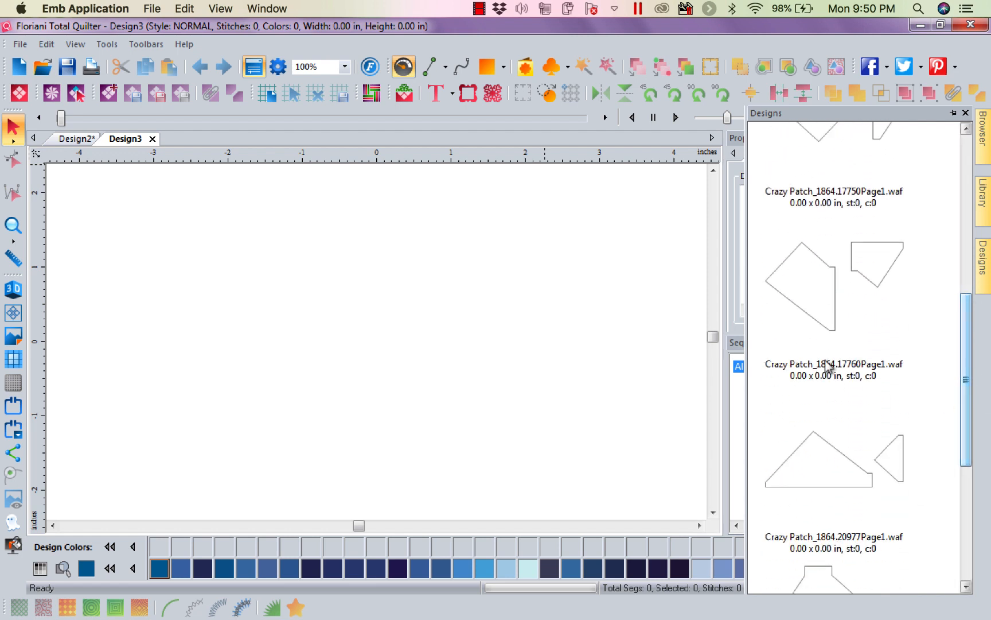
{"action": "left_click_drag", "start_coordinate": [823, 305], "coordinate": [419, 341]}
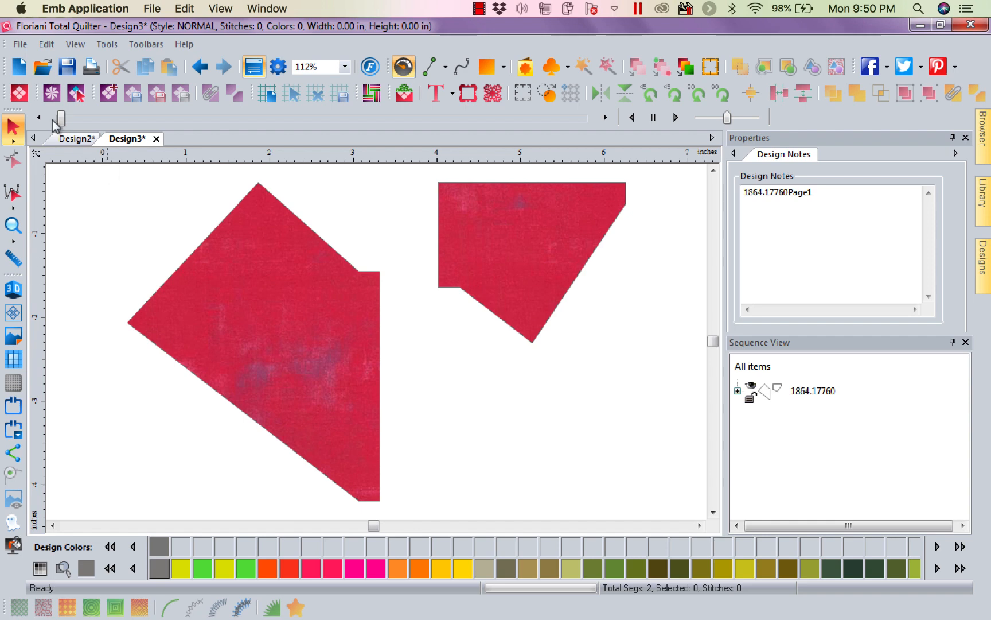
Create another new design and place the Crazy Patch_Stitches file from the folder's designs into it.
{"action": "left_click", "coordinate": [21, 67]}
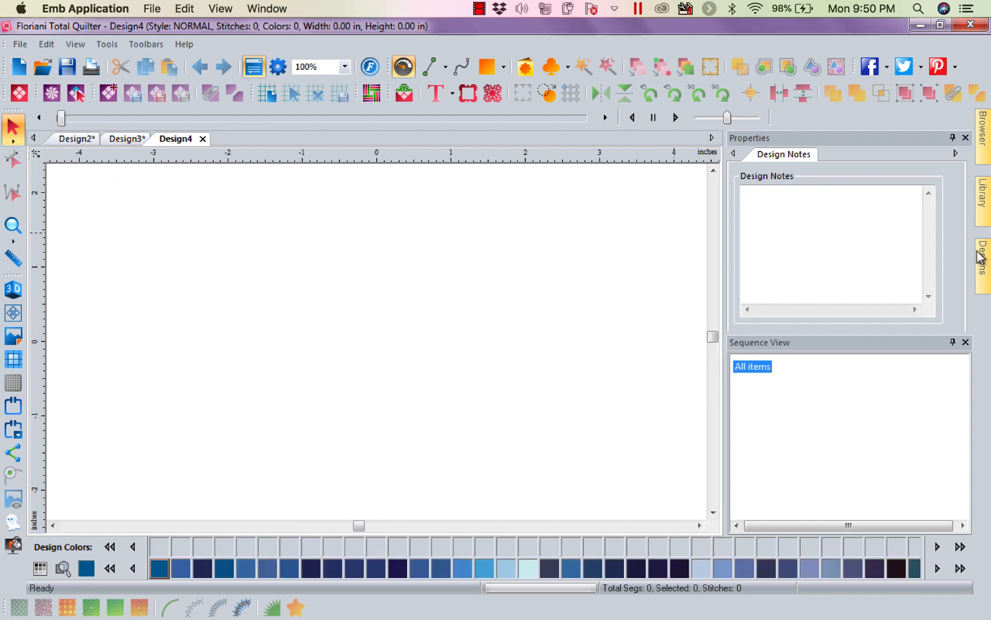
{"action": "left_click", "coordinate": [982, 257]}
{"action": "left_click_drag", "start_coordinate": [967, 324], "coordinate": [967, 480]}
{"action": "left_click_drag", "start_coordinate": [865, 503], "coordinate": [522, 394]}
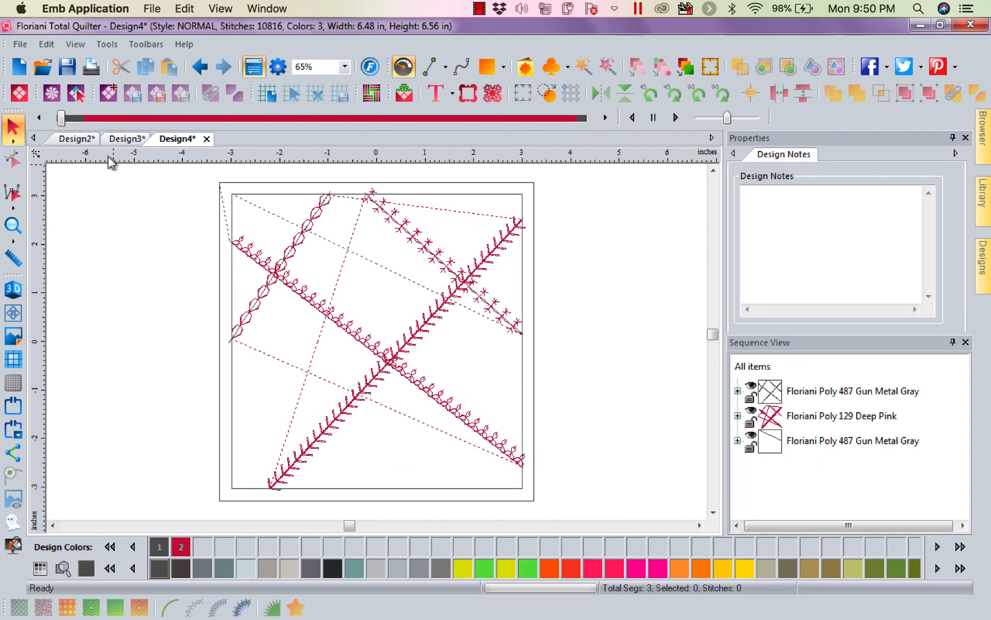
Simulate the stitch-out of the Crazy Patch stitch file from the first placement line through the final outline.
{"action": "left_click", "coordinate": [61, 119]}
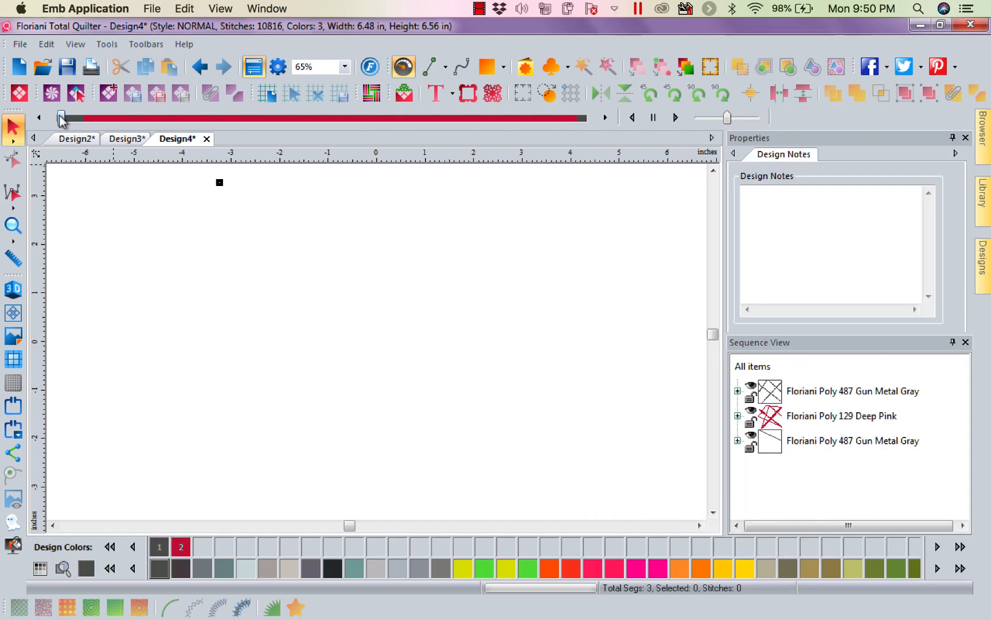
{"action": "left_click_drag", "start_coordinate": [62, 118], "coordinate": [89, 122]}
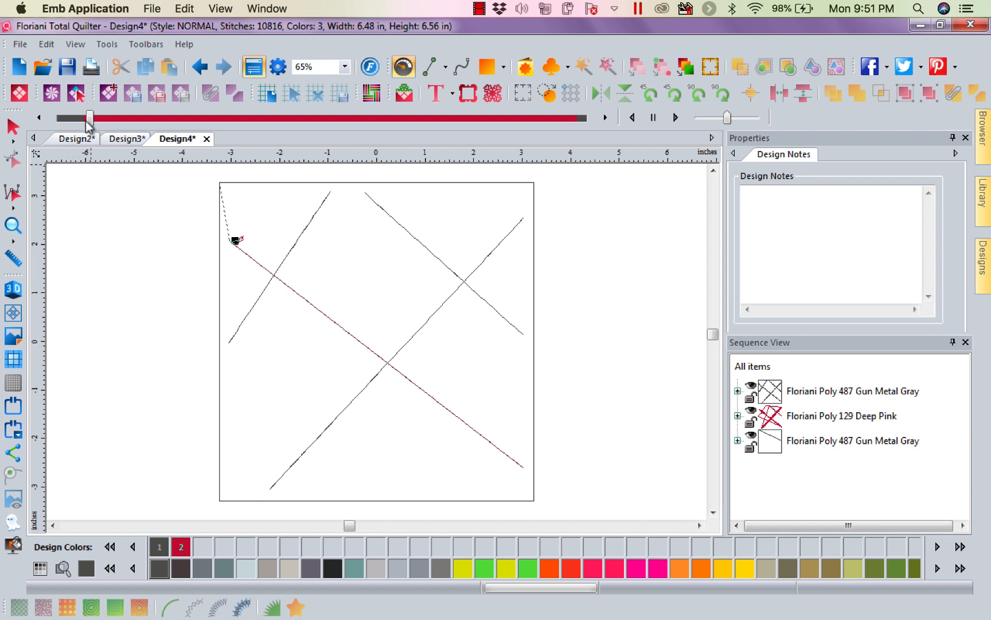
{"action": "mouse_move", "coordinate": [89, 121]}
{"action": "left_mouse_down"}
{"action": "mouse_move", "coordinate": [261, 138]}
{"action": "mouse_move", "coordinate": [406, 177]}
{"action": "mouse_move", "coordinate": [638, 216]}
{"action": "left_mouse_up"}
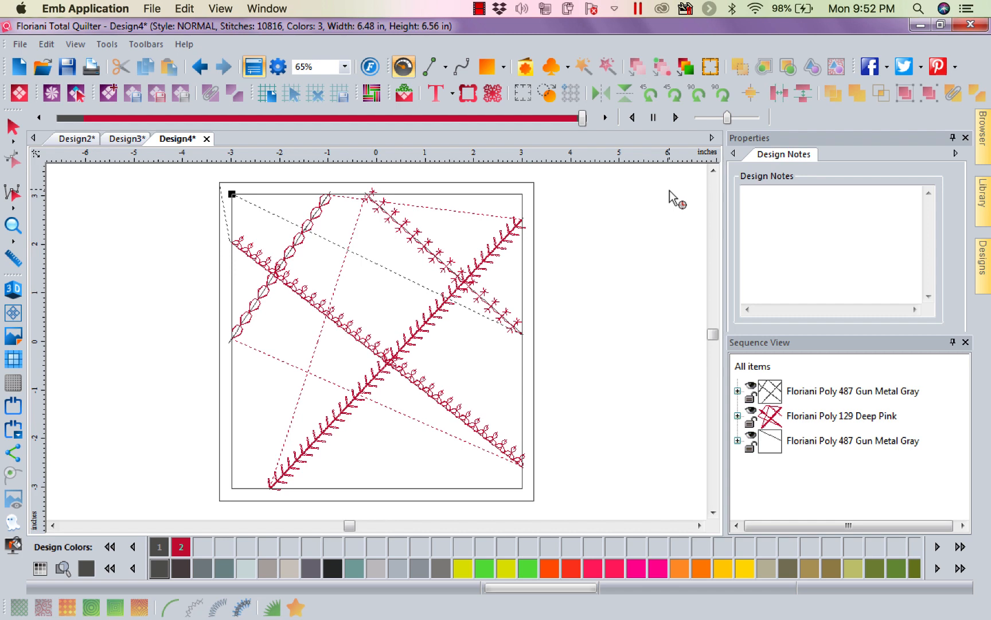
{"action": "left_click", "coordinate": [477, 9]}
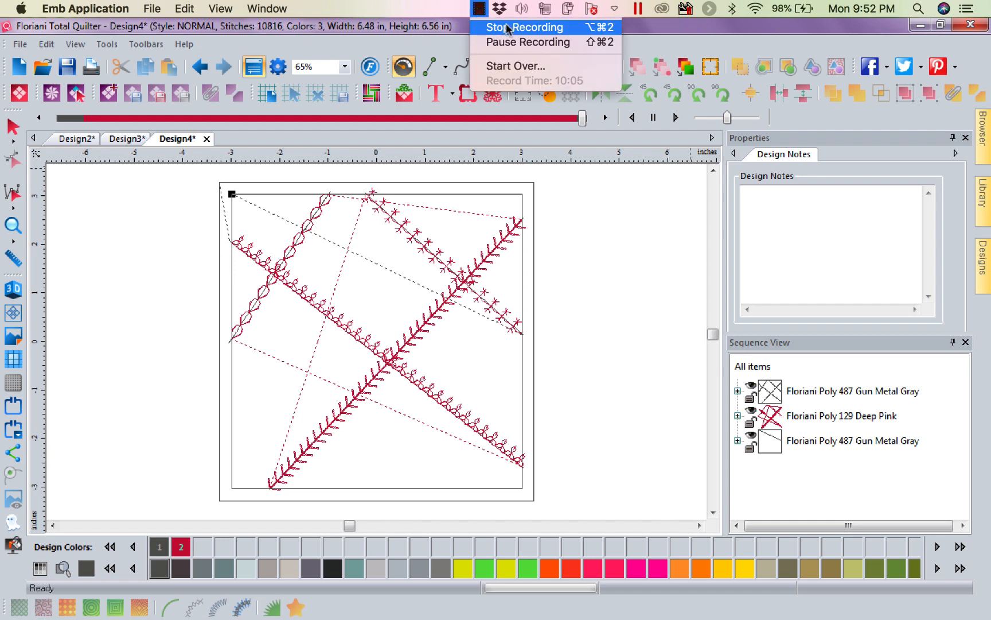